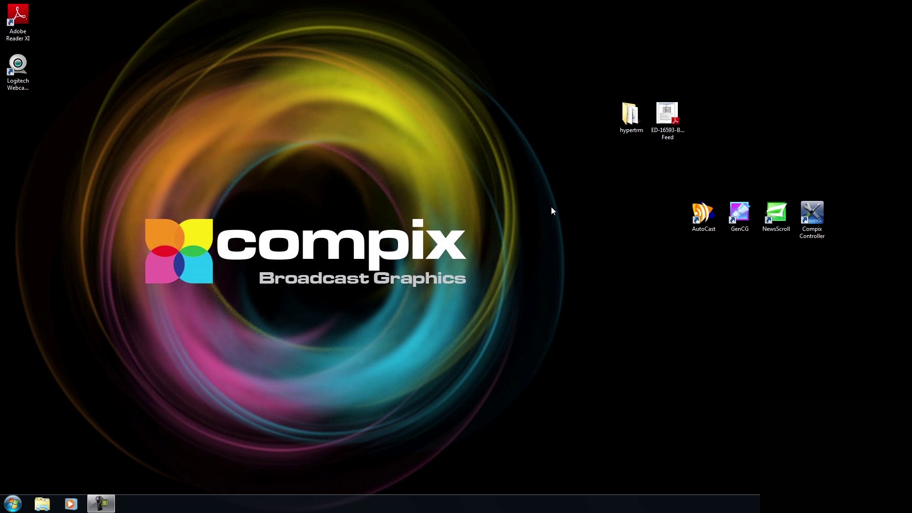
Open the ED-16593 Basketball TV Feed specification PDF from the desktop in Adobe Reader
click(675, 114)
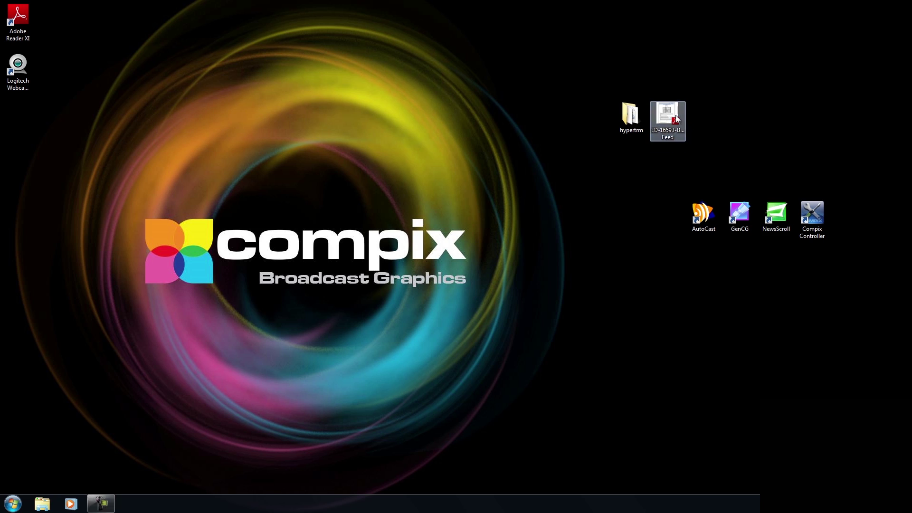
double_click(675, 115)
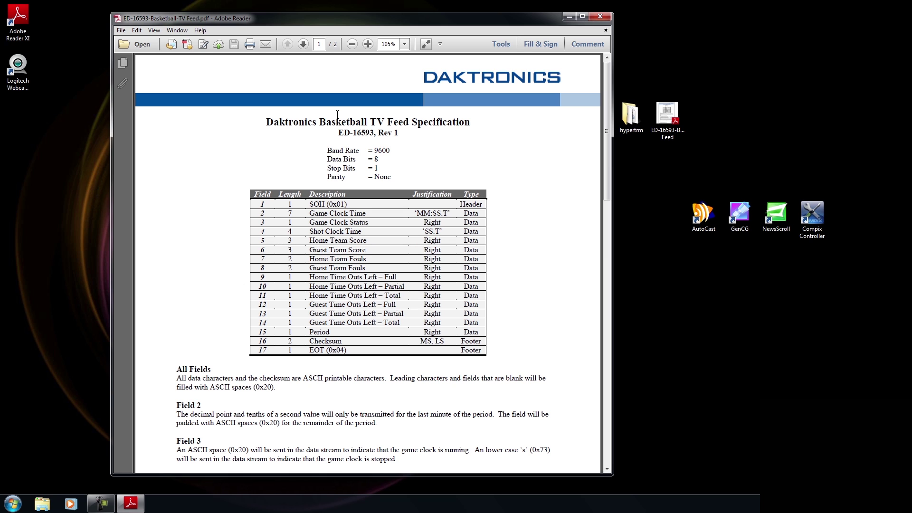
Minimize Adobe Reader after reviewing the Daktronics field table
click(568, 16)
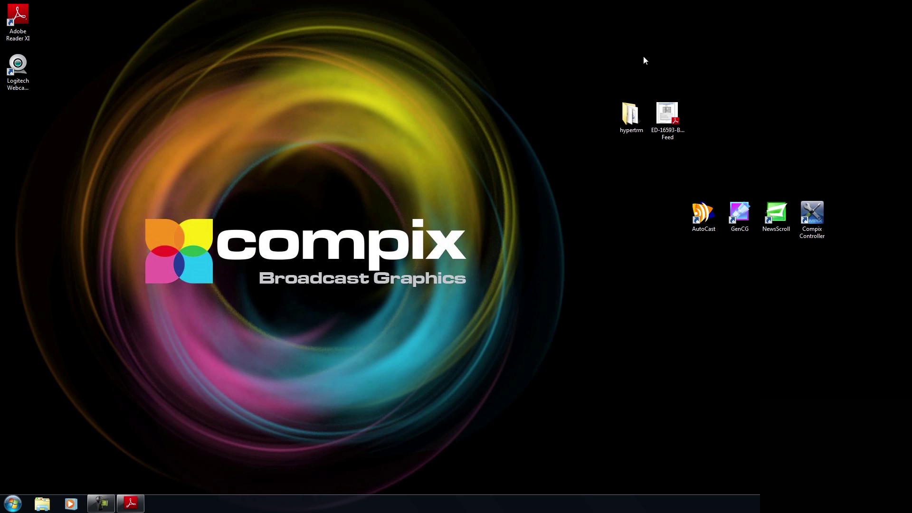
Launch AutoCast on Channel #1 and apply the All Sport CG Test :1 template
double_click(704, 218)
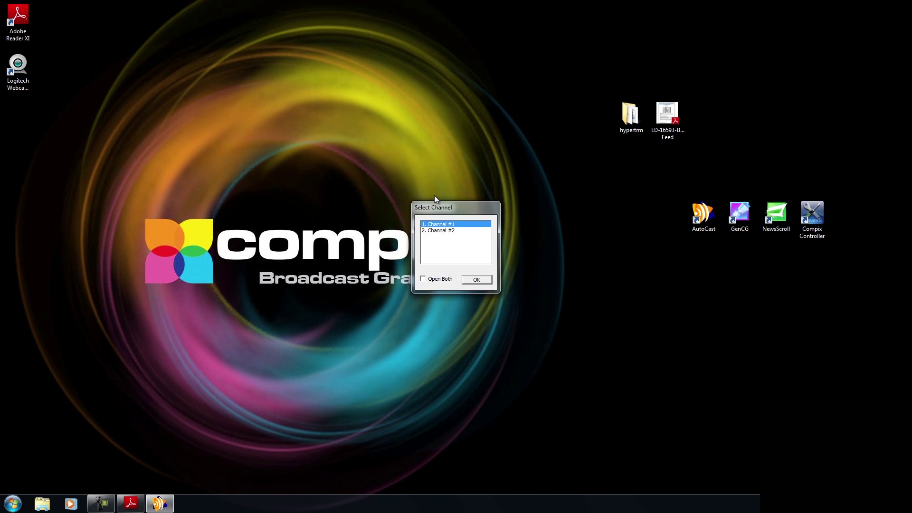
click(476, 279)
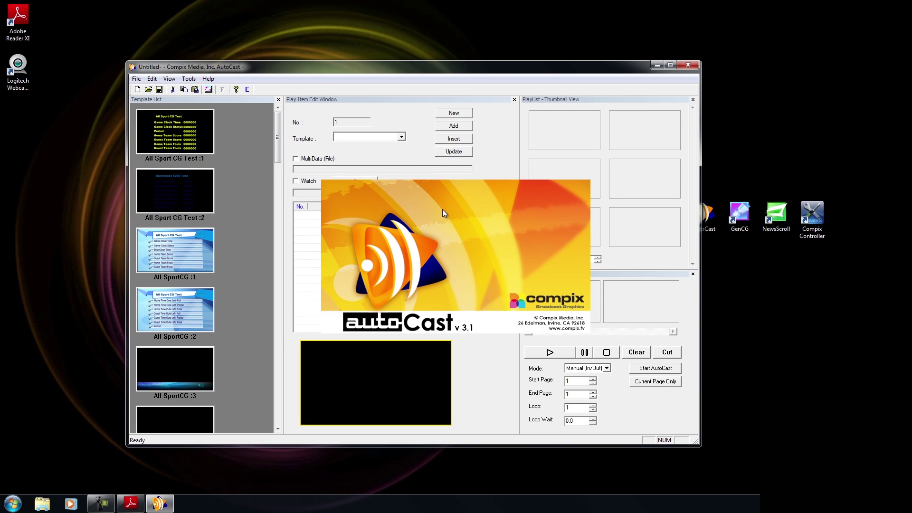
drag(434, 71, 413, 72)
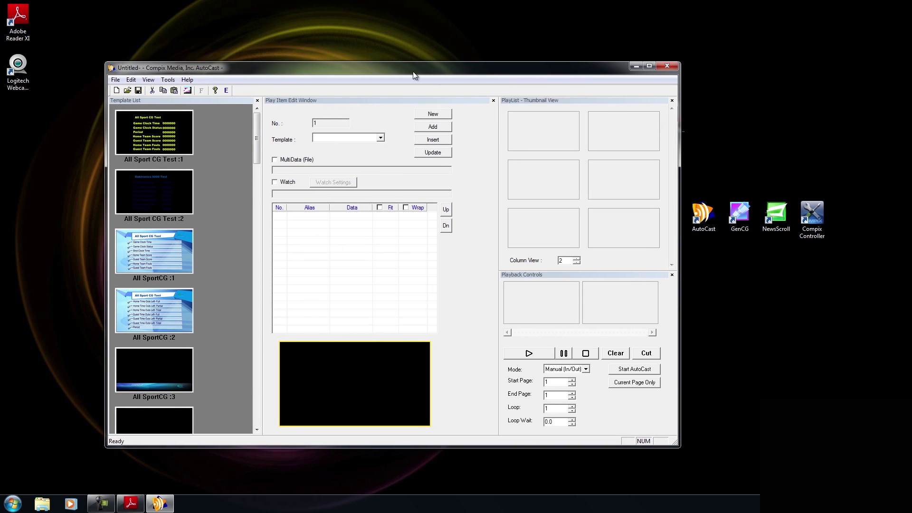
click(188, 142)
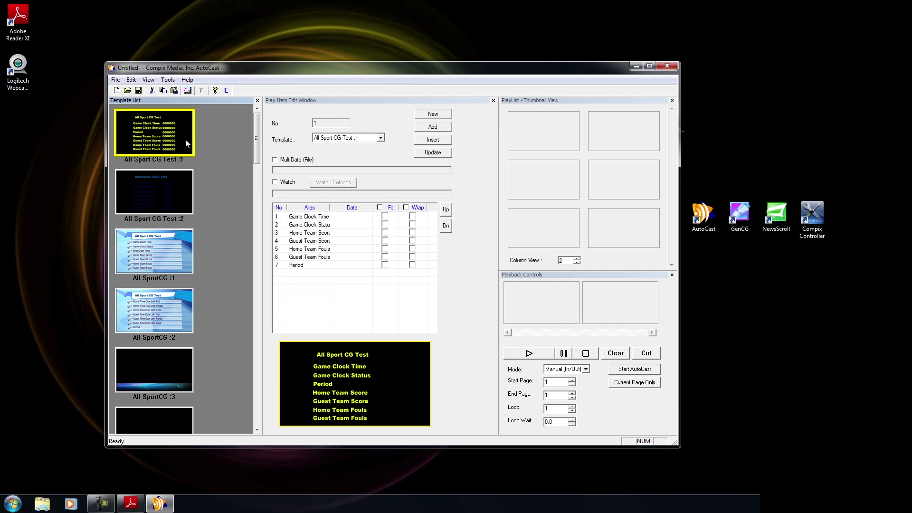
Set the page's watch data to Sports Interface with a Custom protocol, locating sample_protocol
click(291, 184)
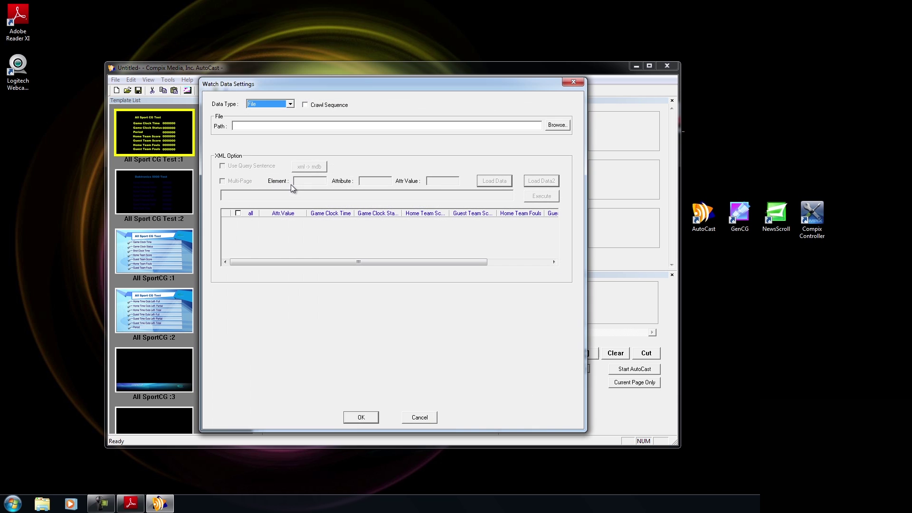
click(283, 109)
click(274, 134)
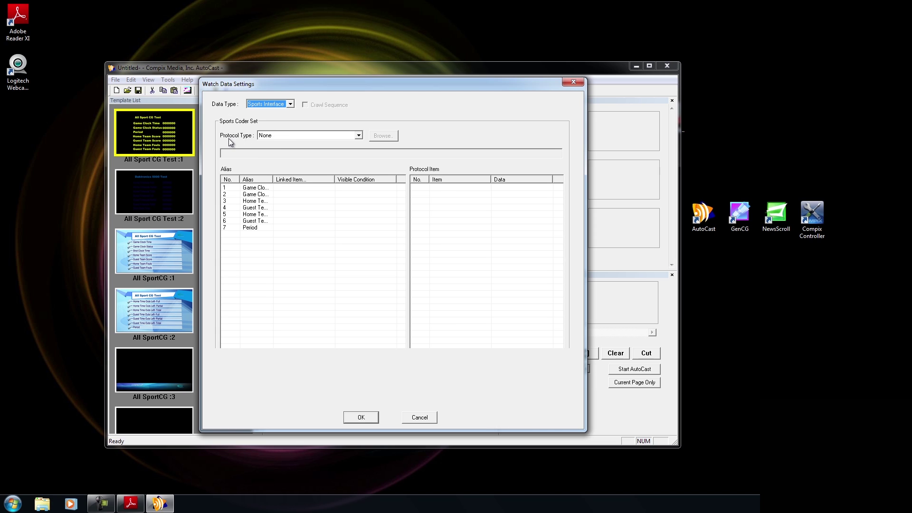
click(282, 137)
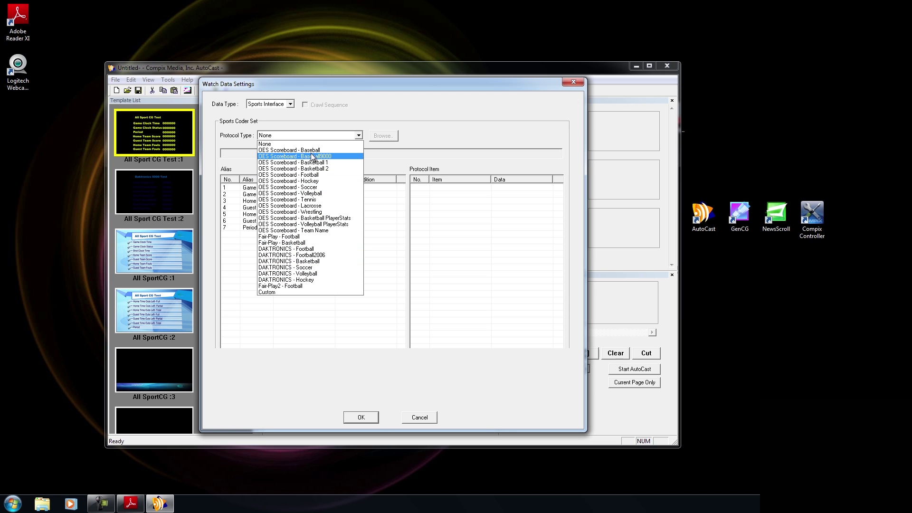
click(264, 292)
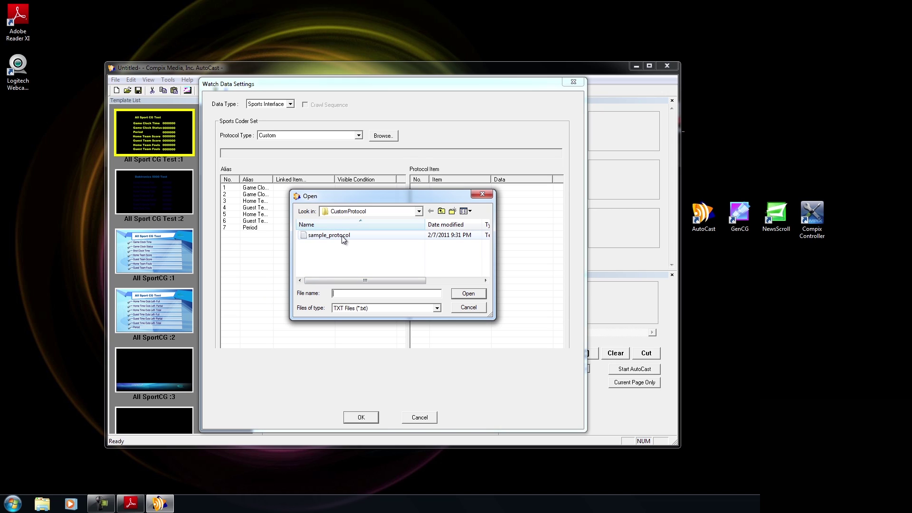
right_click(309, 235)
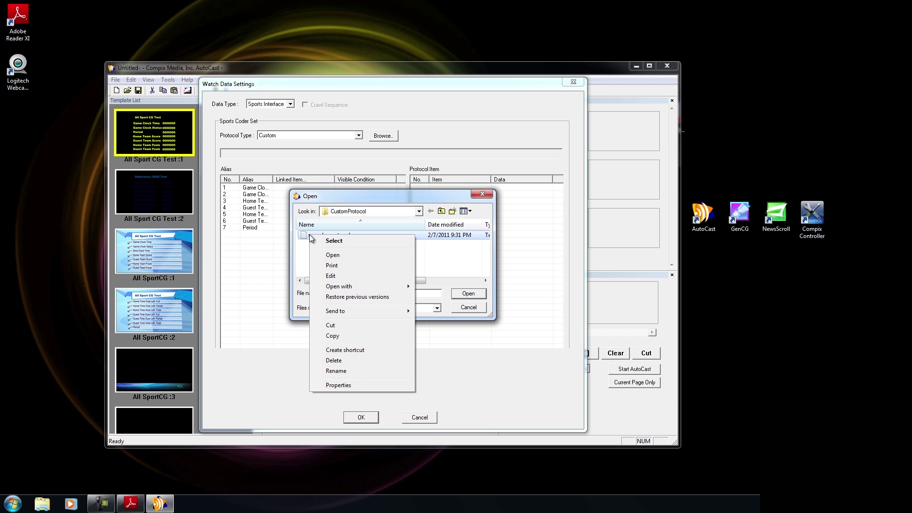
Open sample_protocol in Notepad and review its Header and DataList sections
click(345, 275)
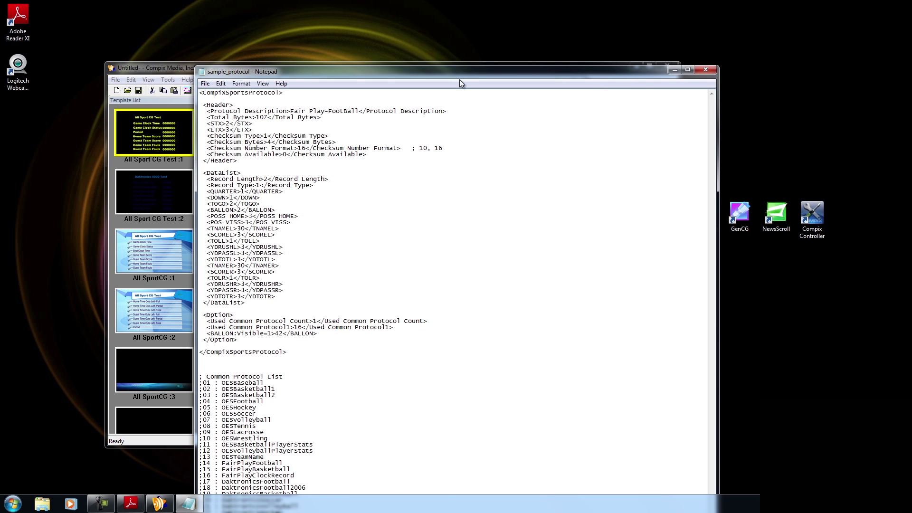
drag(459, 79, 490, 23)
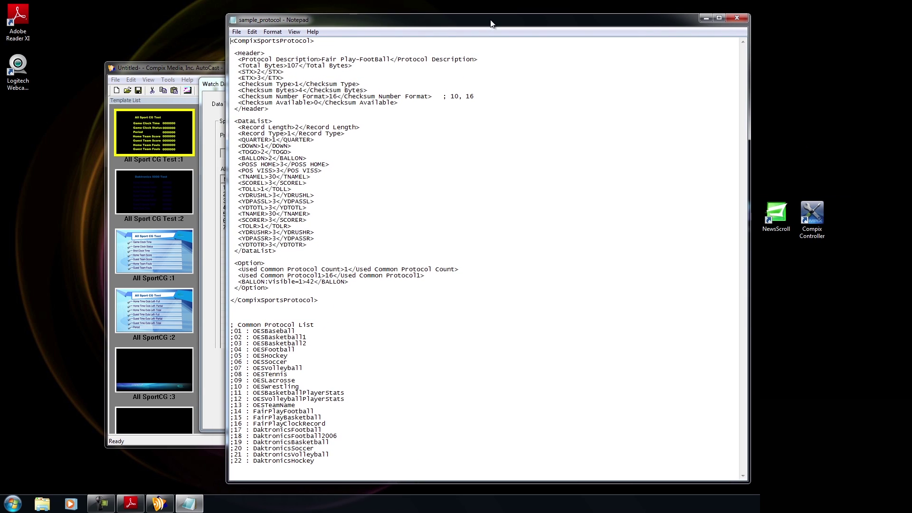
drag(270, 109, 208, 53)
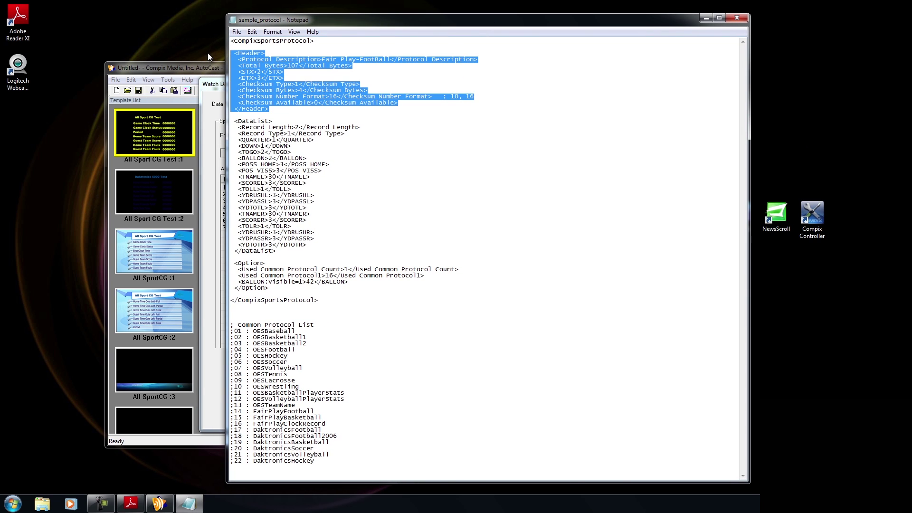
click(271, 110)
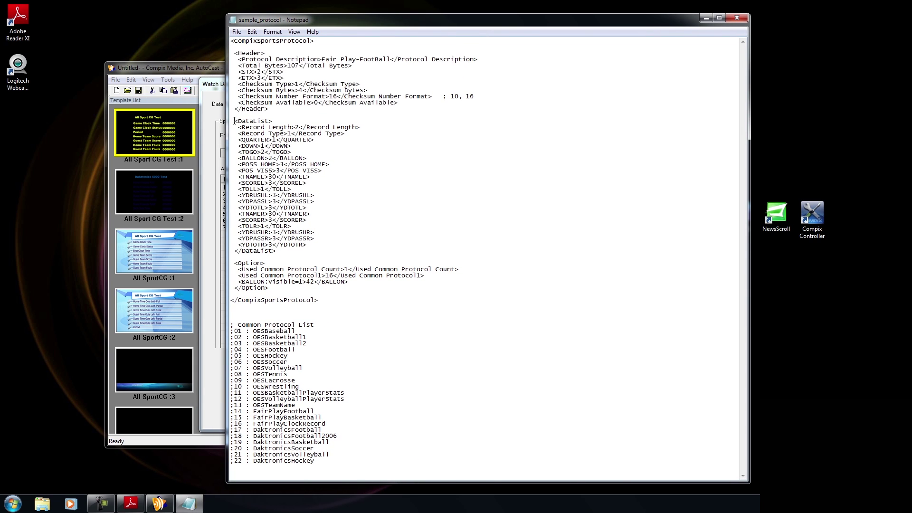
drag(235, 121, 310, 252)
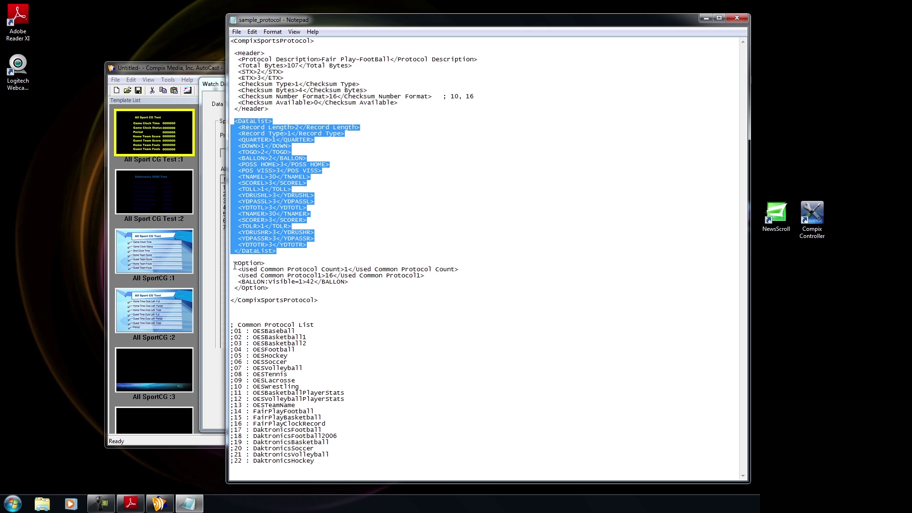
Delete the <Option>…</Option> block from sample_protocol
mouse_move(234, 263)
mouse_down()
mouse_move(285, 289)
mouse_move(231, 275)
mouse_move(225, 259)
mouse_up()
click(285, 289)
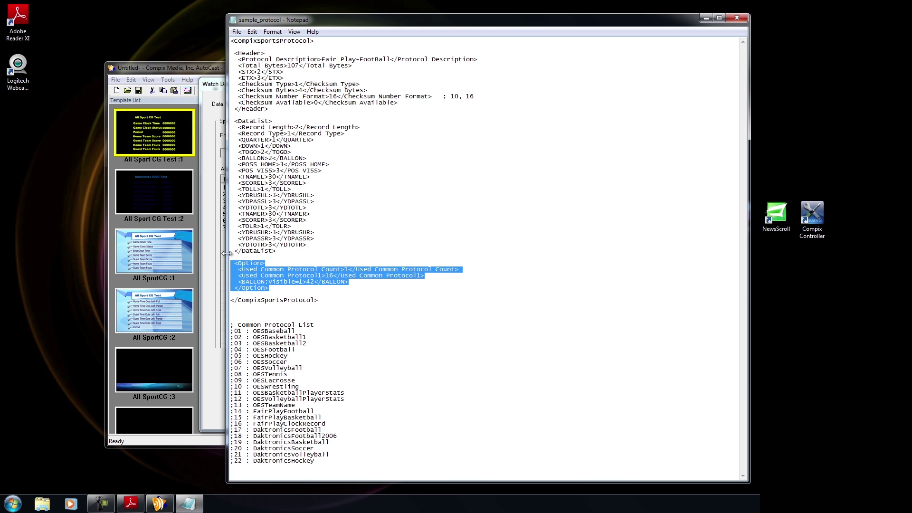
key(Delete)
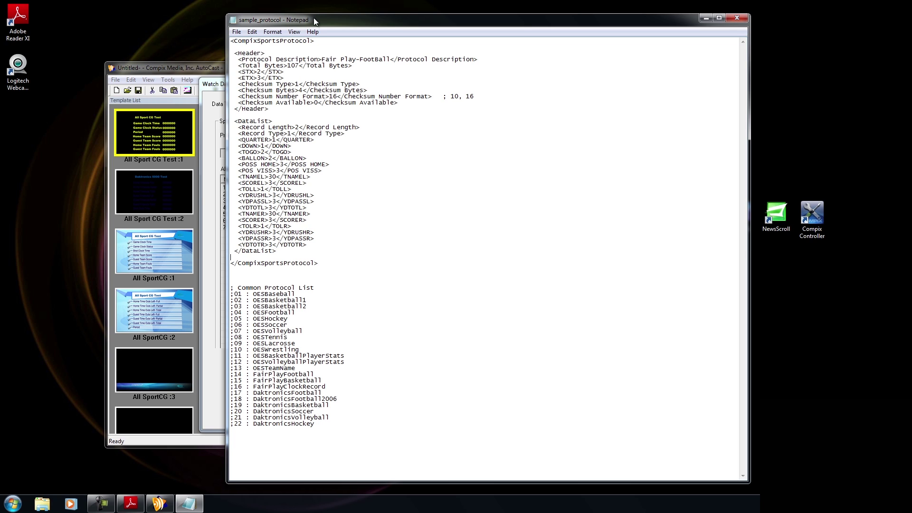
drag(315, 21, 480, 38)
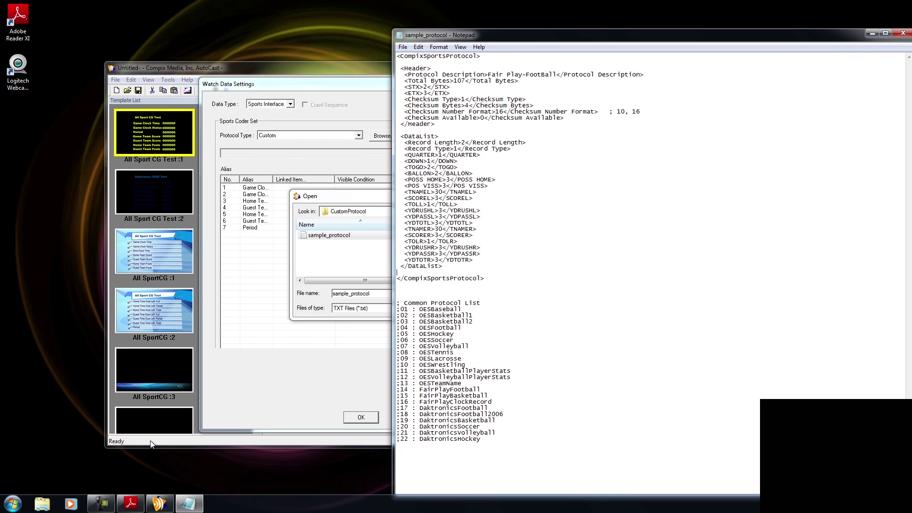
With the spec PDF beside Notepad, change Protocol Description from Fair Play-FootBall to 'Daktronics Basketball'
click(131, 503)
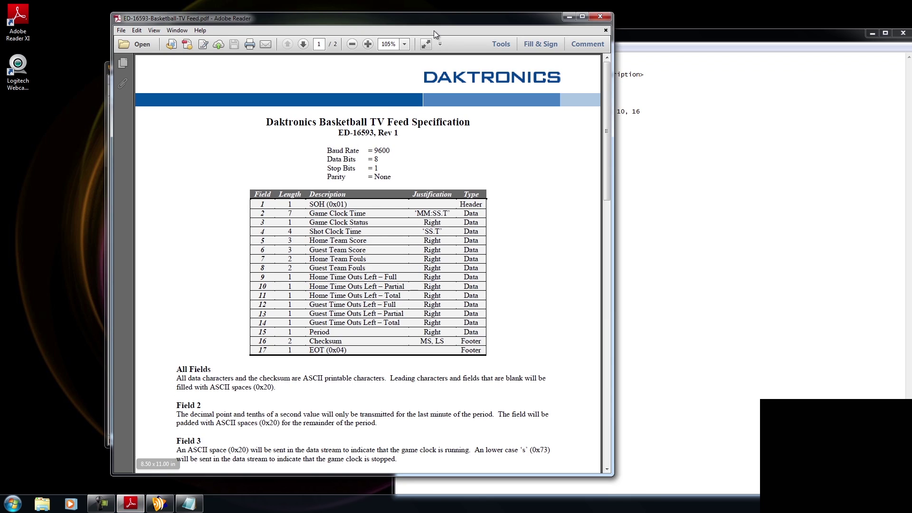
drag(460, 18, 227, 37)
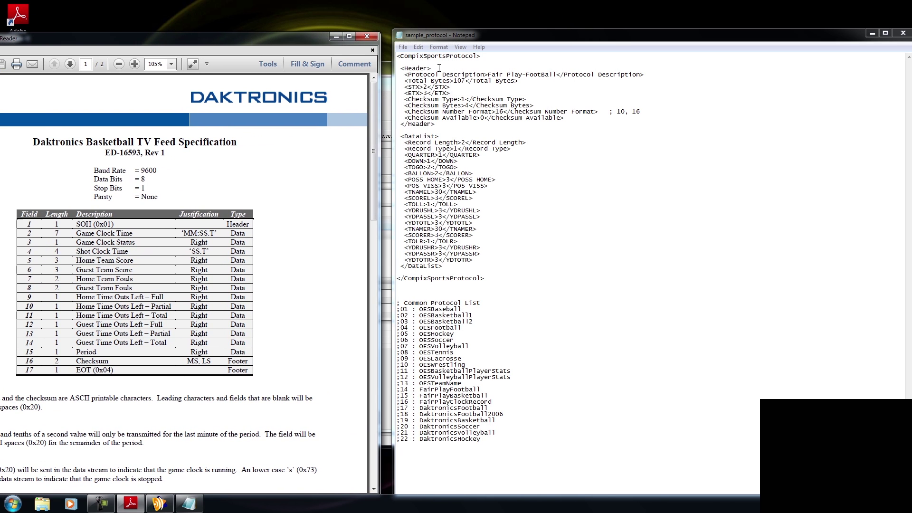
click(403, 67)
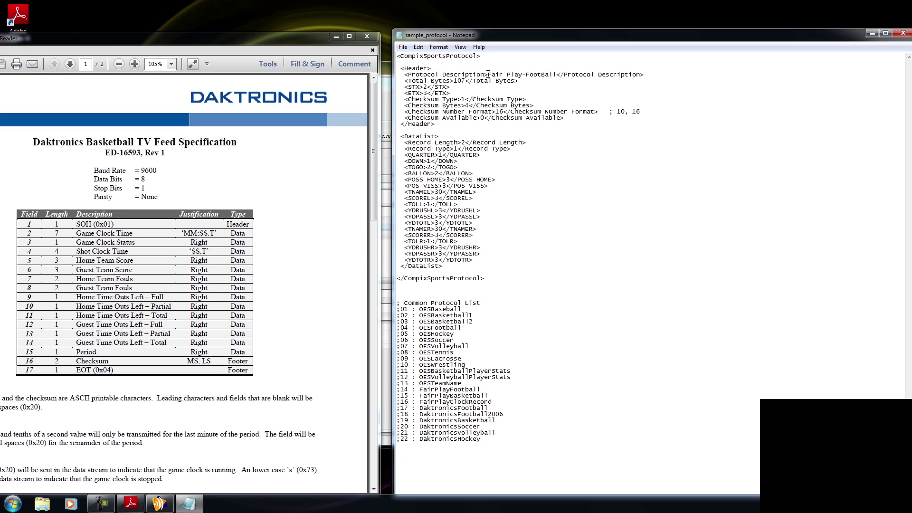
drag(487, 74, 556, 74)
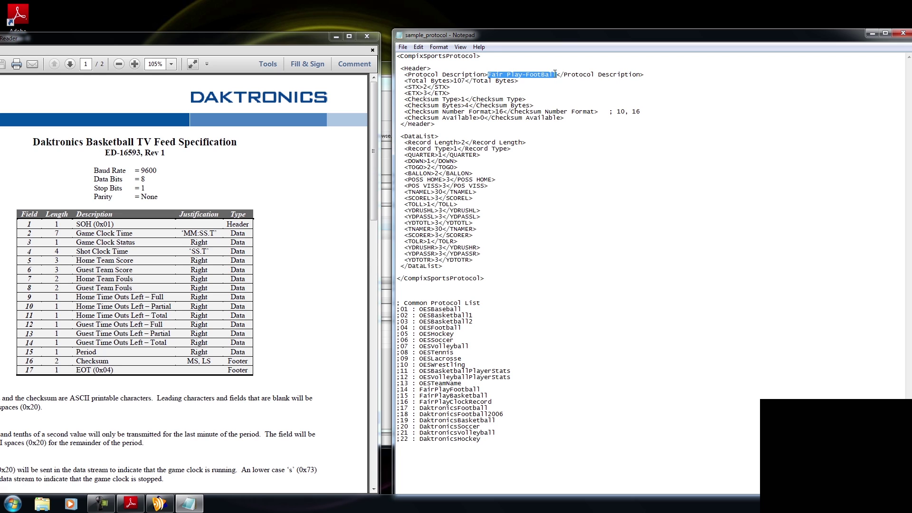
text(Daktro)
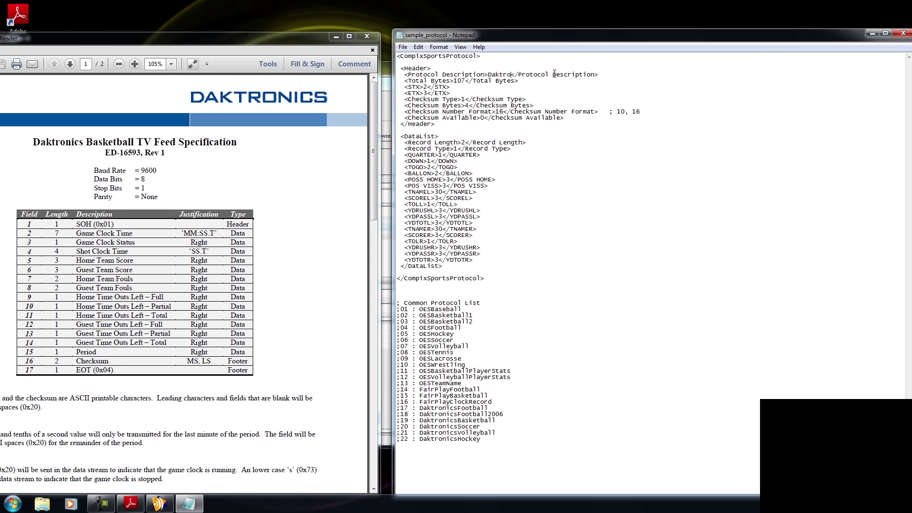
text(nics Basket)
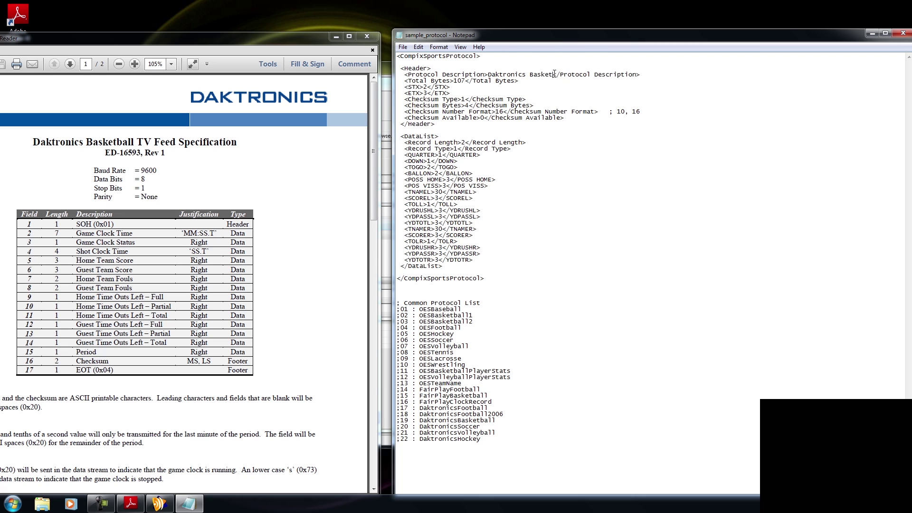
text(ball)
drag(467, 81, 454, 80)
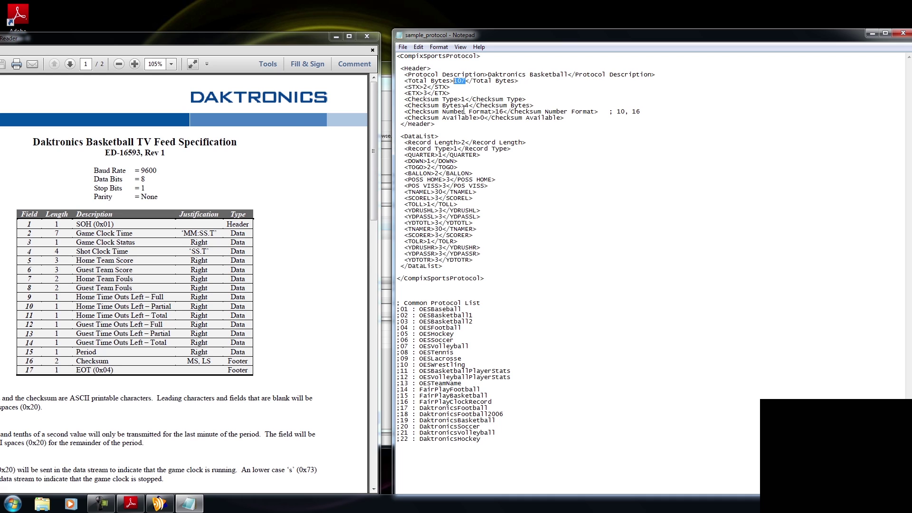
Set header Total Bytes to 33, STX to 1 and ETX to 4
text(33)
click(80, 206)
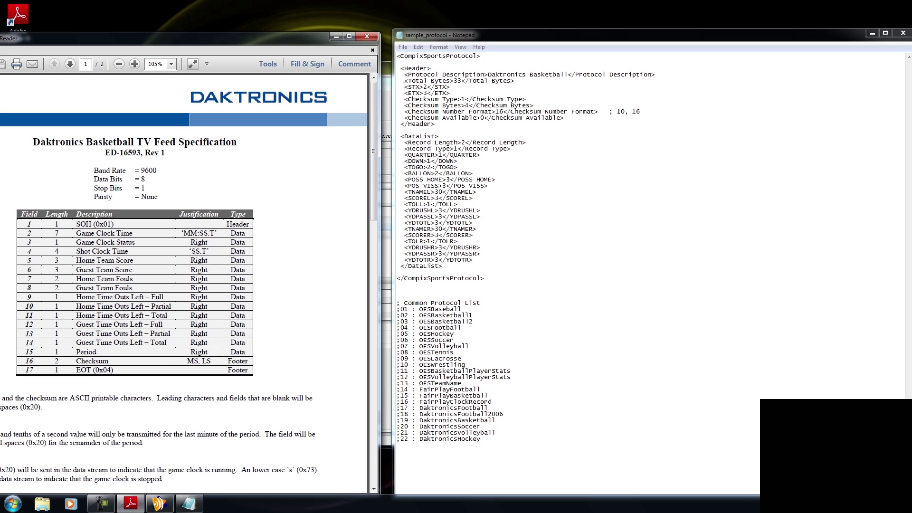
double_click(426, 87)
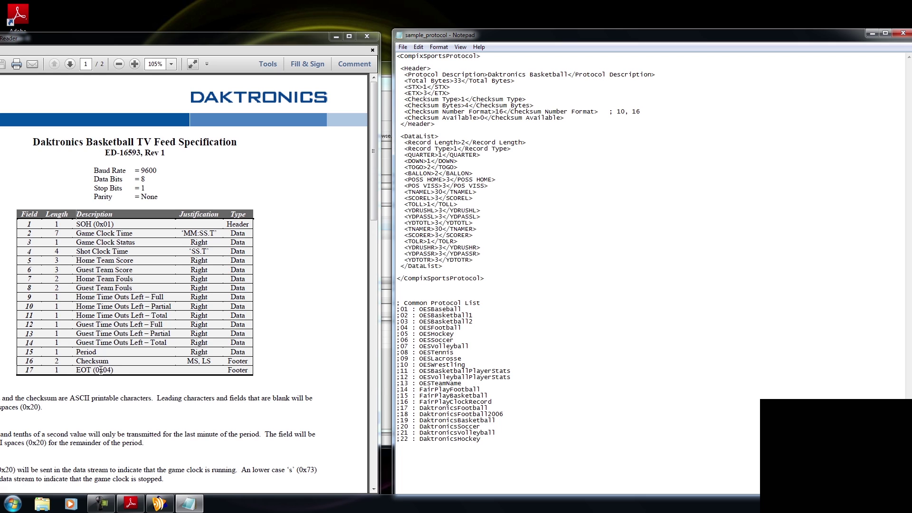
drag(426, 88, 425, 92)
double_click(425, 93)
text(4)
Change the header's Checksum Bytes value from 4 to 2
double_click(463, 100)
double_click(467, 105)
text(2)
drag(292, 41, 468, 24)
Review the Field 16 checksum hex description in the spec PDF
scroll(407, 289, down, 2)
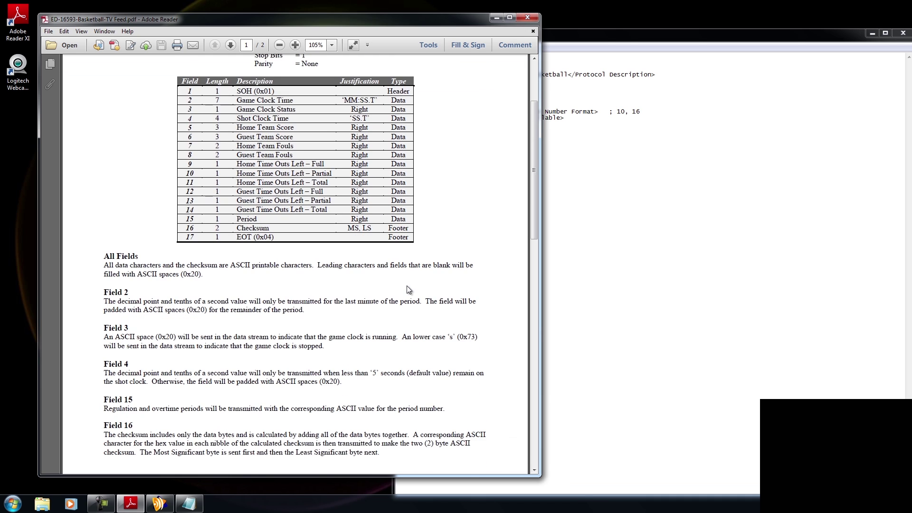
scroll(407, 288, down, 3)
drag(134, 287, 128, 288)
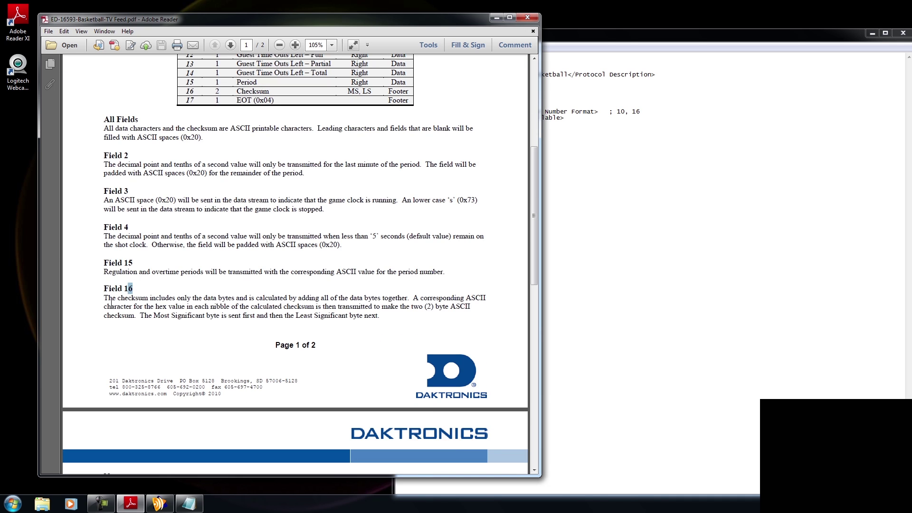
drag(155, 306, 184, 307)
Set Checksum Available to 1 in the protocol header
click(570, 134)
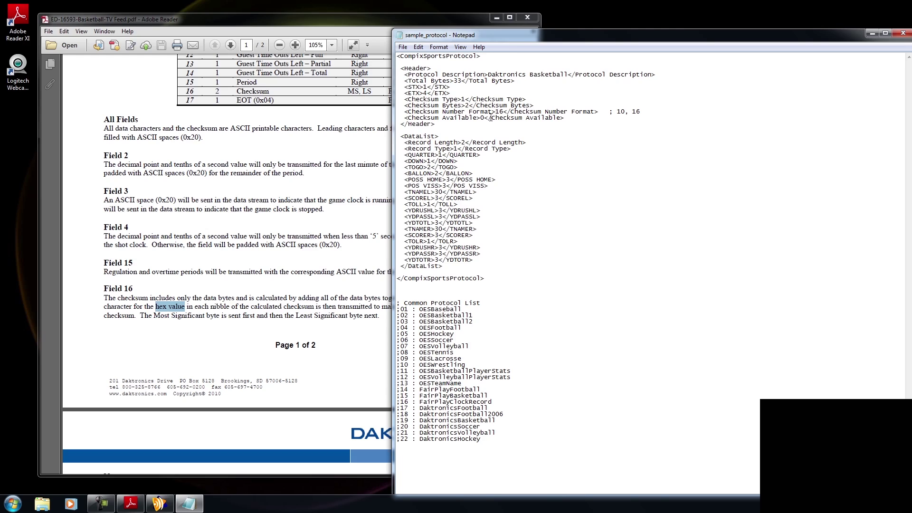
double_click(481, 117)
text(1)
click(361, 144)
Review the Game Clock Time, Game Clock Status and Shot Clock Time names on page 1
scroll(375, 169, up, 8)
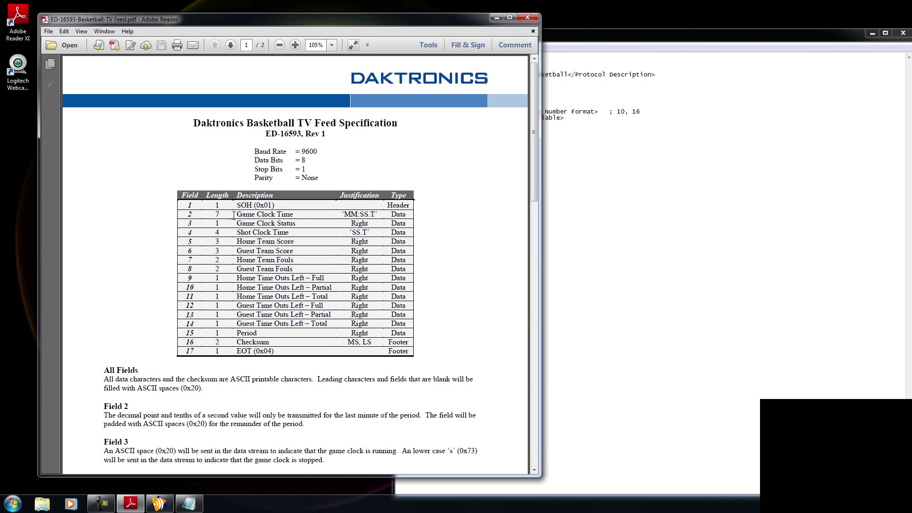
drag(235, 215, 293, 216)
drag(235, 224, 301, 221)
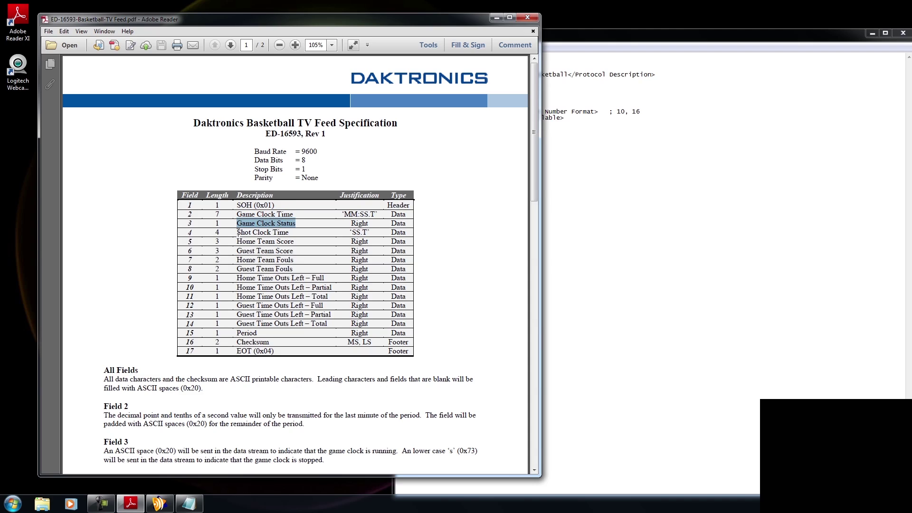
drag(238, 232, 289, 233)
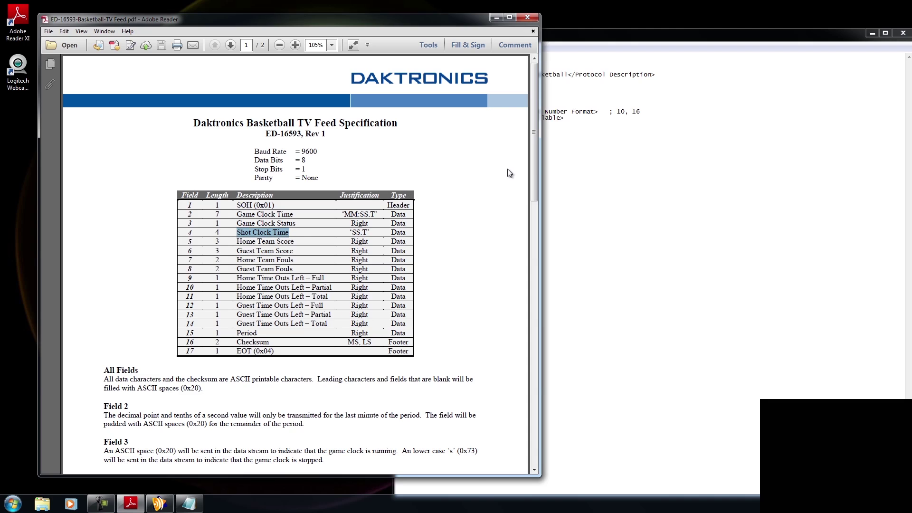
click(548, 149)
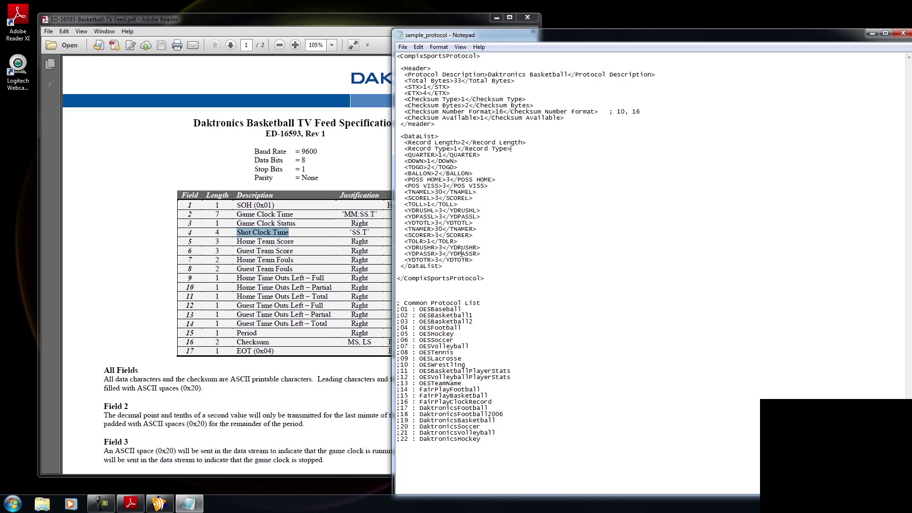
drag(480, 260, 382, 141)
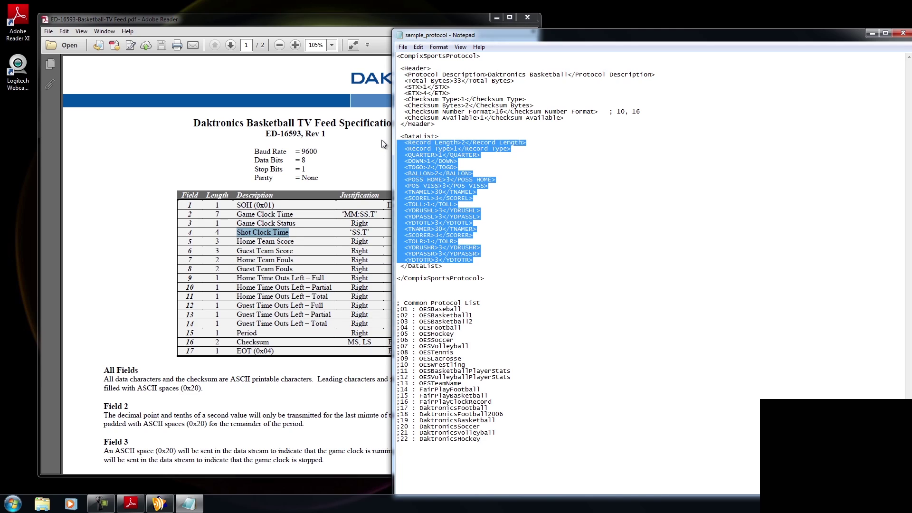
Replace the old DataList with tags for game clock, shot clock, team scores and team fouls
text(<Game Clock Time></Game Clock Time>)
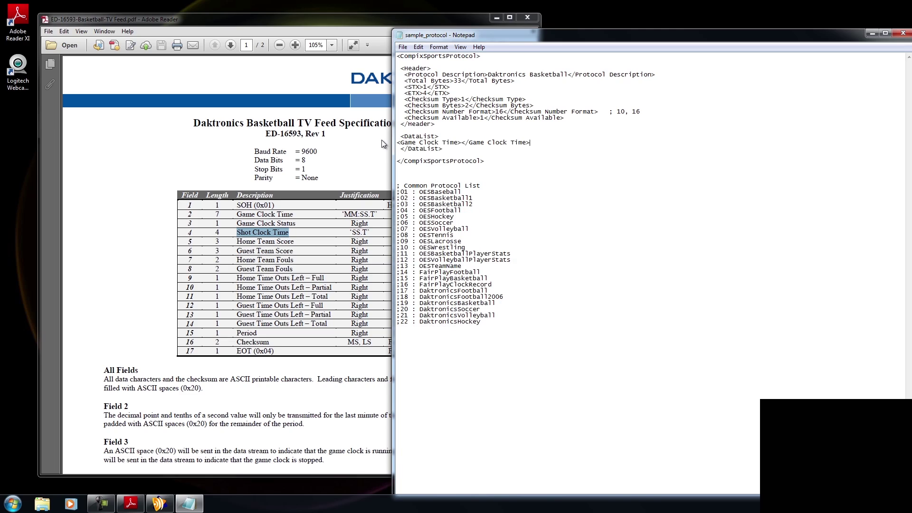
key(Return)
text(<Game Clock Status></Game Clock Status>)
key(Return)
text(<Shot Clock Time></Shot Clock Time>)
key(Return)
text(<Home Team Score></Home Team Score>)
key(Return)
text(<Guest Team Score></Guest Team Score>)
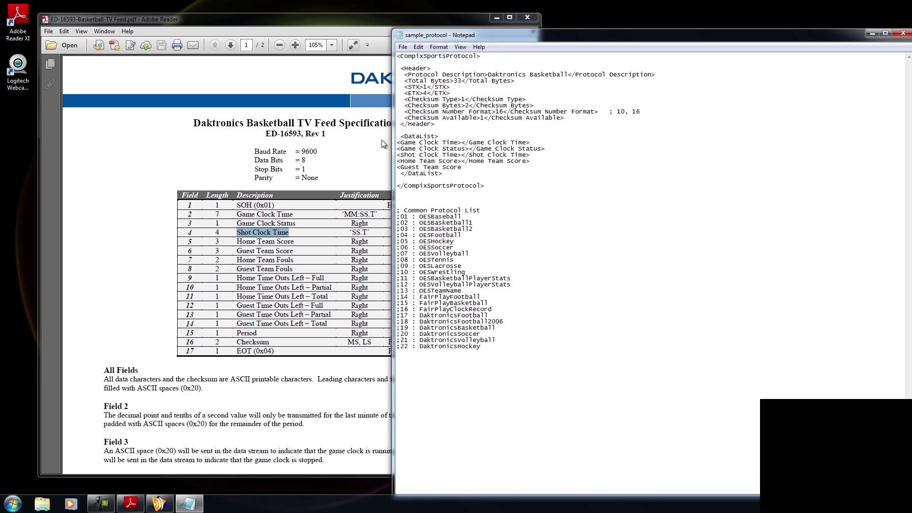
key(Return)
text(<Home Team Fouls></Home Team Fouls>)
key(Return)
text(<Guest Team Fouls></Guest Team Fouls>)
key(Return)
Add tags for home and guest time-outs (Full, Partial, Total), Period and Checksum
text(<Home Tim)
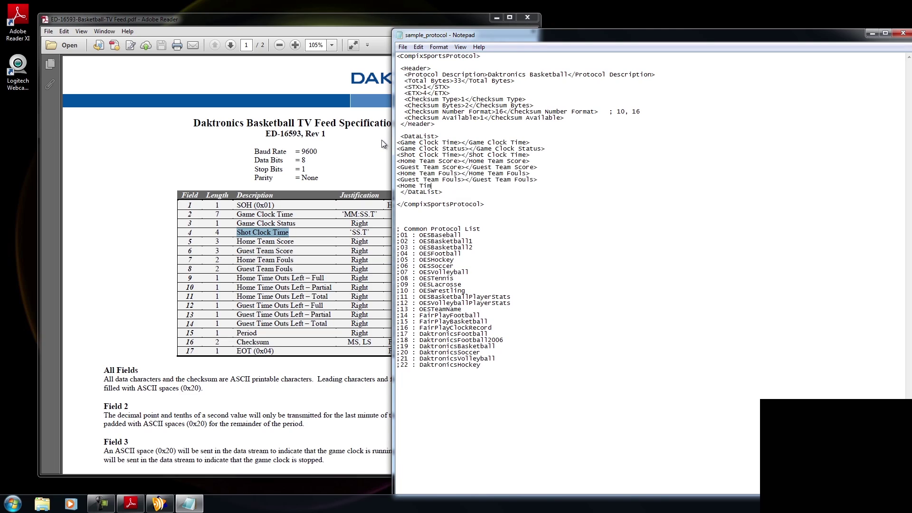
text(e Outs Left - Full></Home Time Outs Left - Full>)
key(Return)
text(<Home Time Outs Left - Partial></Home Time Outs Left - Partial>)
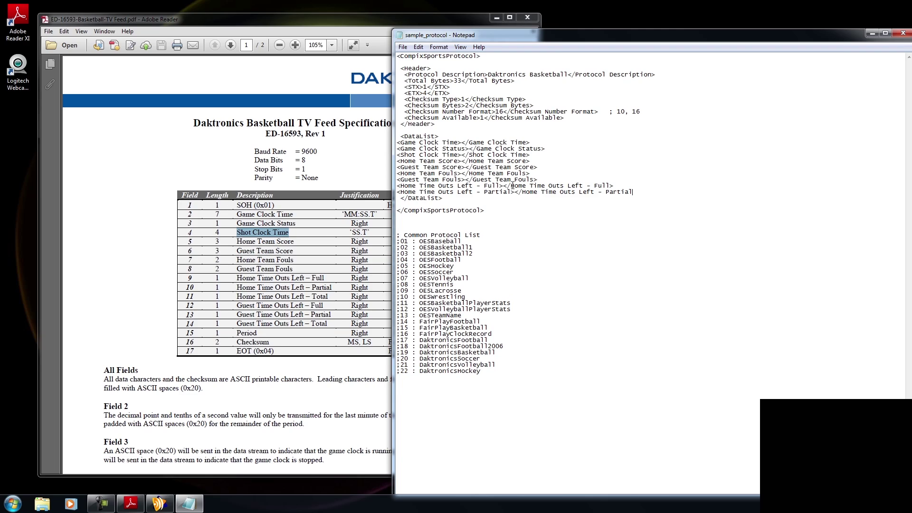
key(Return)
text(<Home Time Outs Left - Total></Home Time Outs Left - Total>)
key(Return)
text(<Guest Time Outs Left - Full></Guest Time Outs Left - Full>)
key(Return)
text(<Guest Time Outs Left - Partial></Guest Time Outs Left - Partial>)
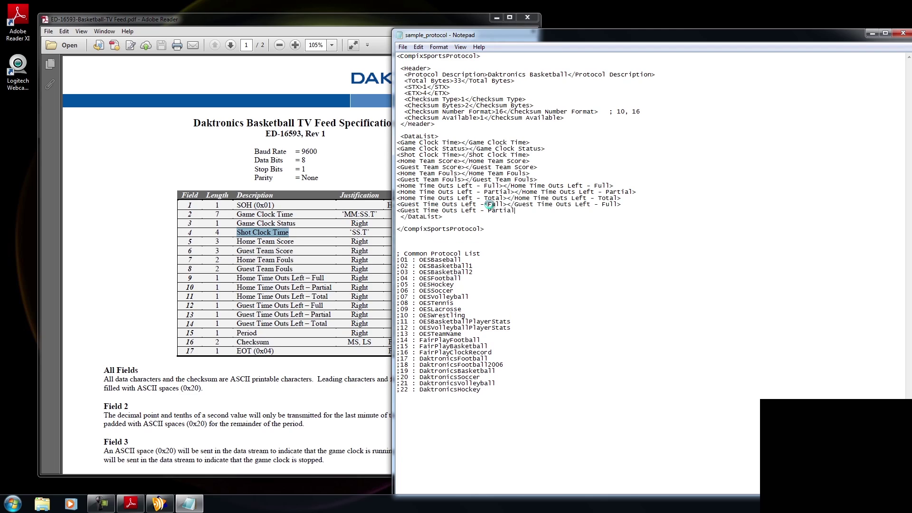
key(Return)
text(<Guest Time Outs Left - Total></Guest Time Outs Left - Total>)
key(Return)
text(<Period></Period>)
key(Return)
text(<Checksum></Checksum>)
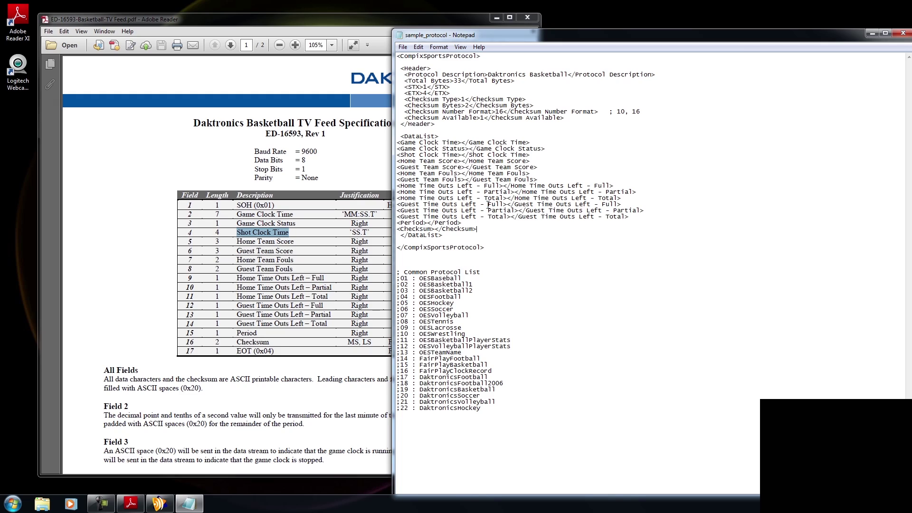
drag(398, 142, 663, 218)
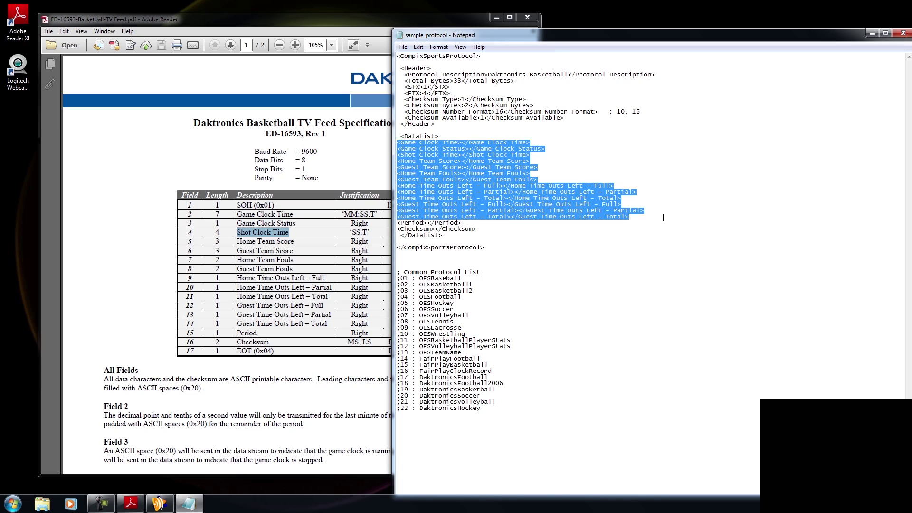
click(662, 217)
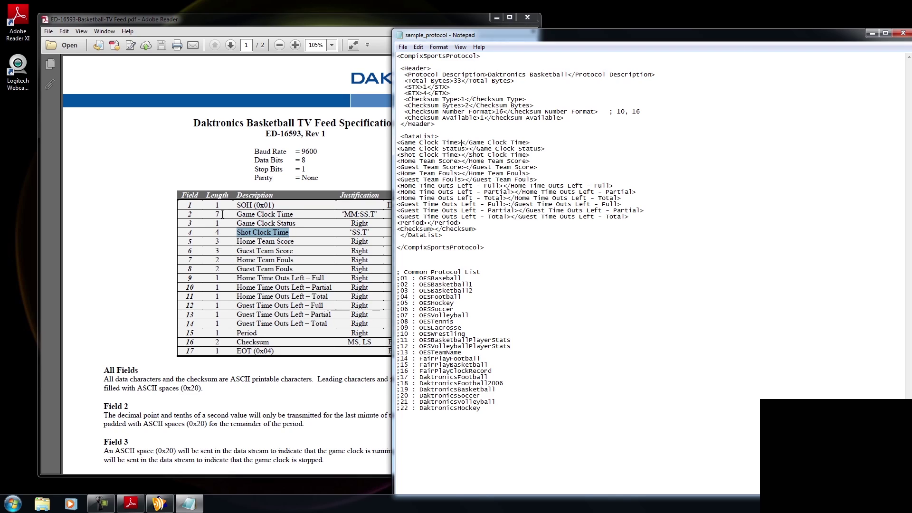
Enter lengths 7 for Game Clock Time, 1 Game Clock Status, 4 Shot Clock Time, 3 Home Team Score
click(463, 141)
text(7)
click(468, 148)
text(1)
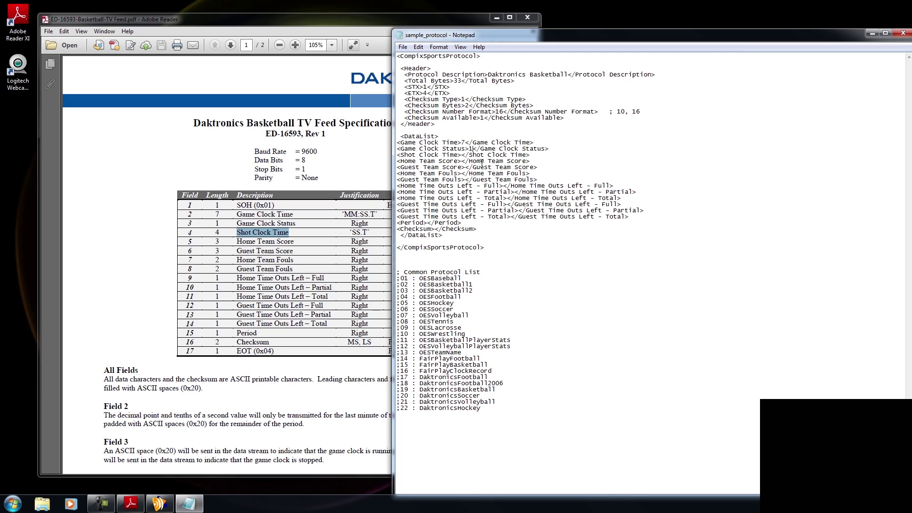
click(463, 154)
text(4)
click(461, 161)
text(3)
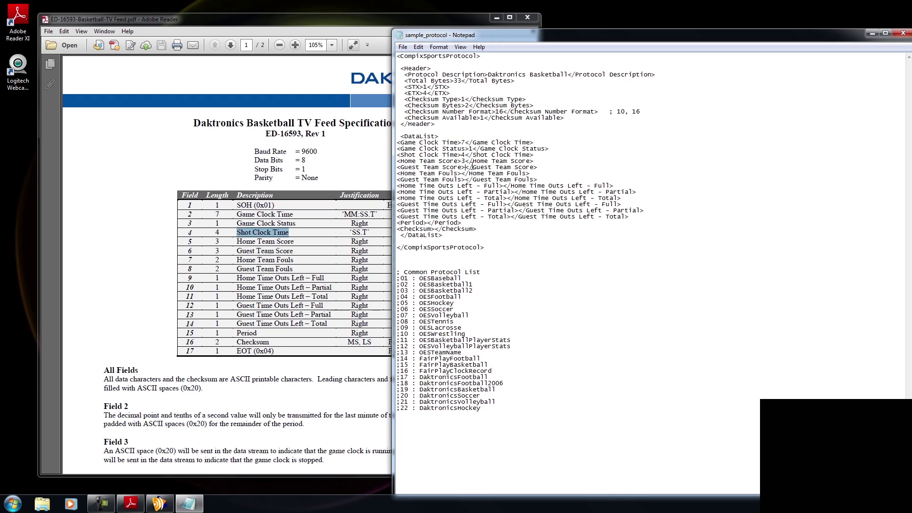
Enter the remaining lengths for guest score, fouls, time-outs, Period 1 and Checksum 2
text(3)
click(462, 173)
text(2)
click(464, 179)
text(2)
click(502, 185)
text(1)
click(513, 191)
click(425, 222)
text(1)
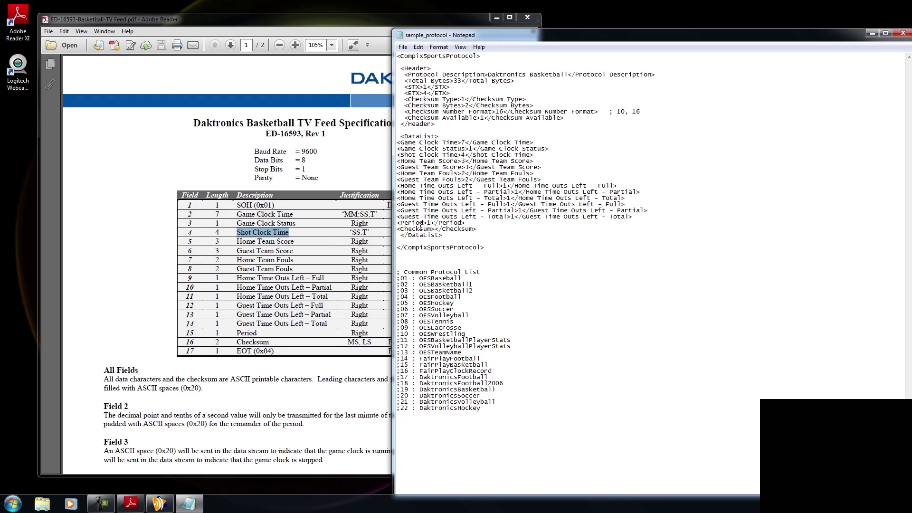
click(434, 228)
text(2)
Use Save As in Notepad to store the protocol text as 'Daktronics Basketball'
click(402, 47)
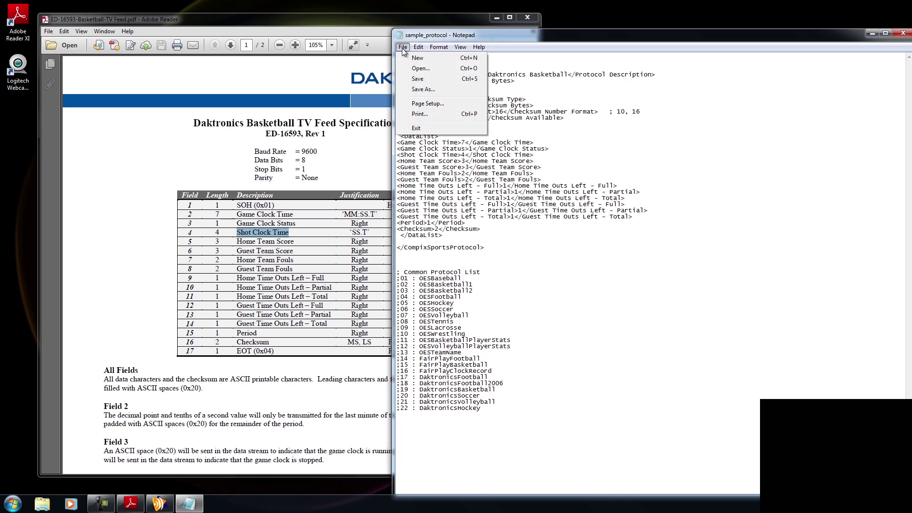
click(423, 90)
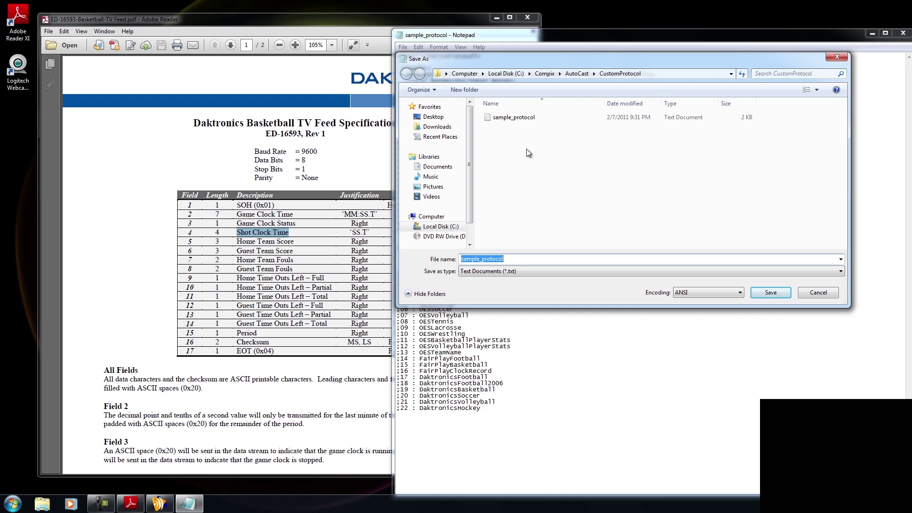
text(Daktronics Basketball)
key(Return)
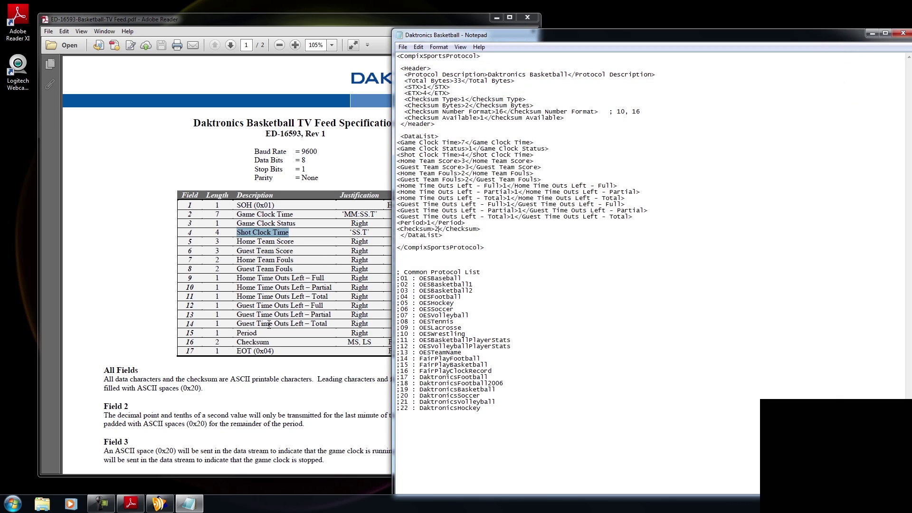
Open Daktronics Basketball.txt as the watch data protocol file and widen the alias column
click(163, 506)
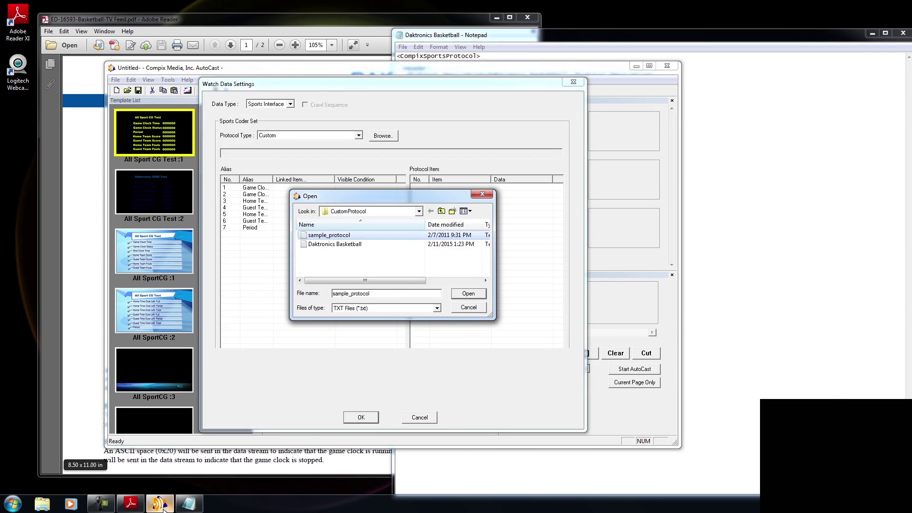
click(342, 245)
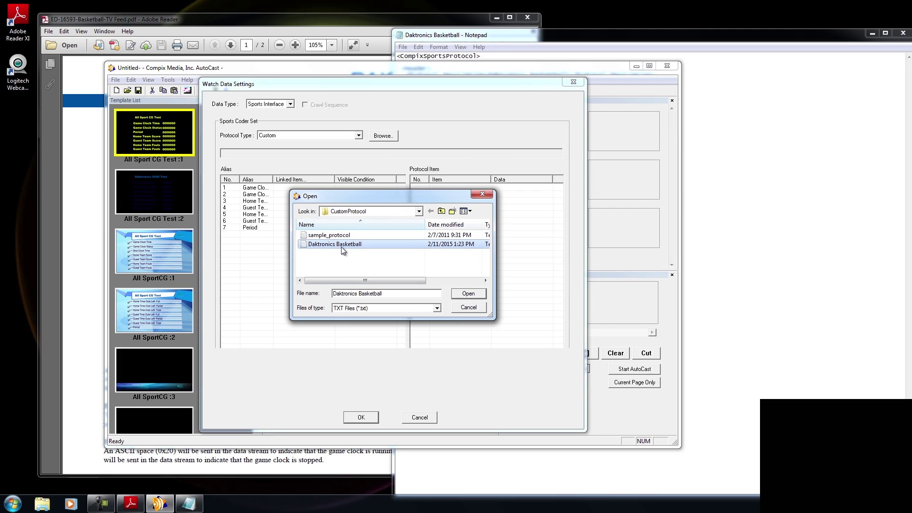
click(483, 293)
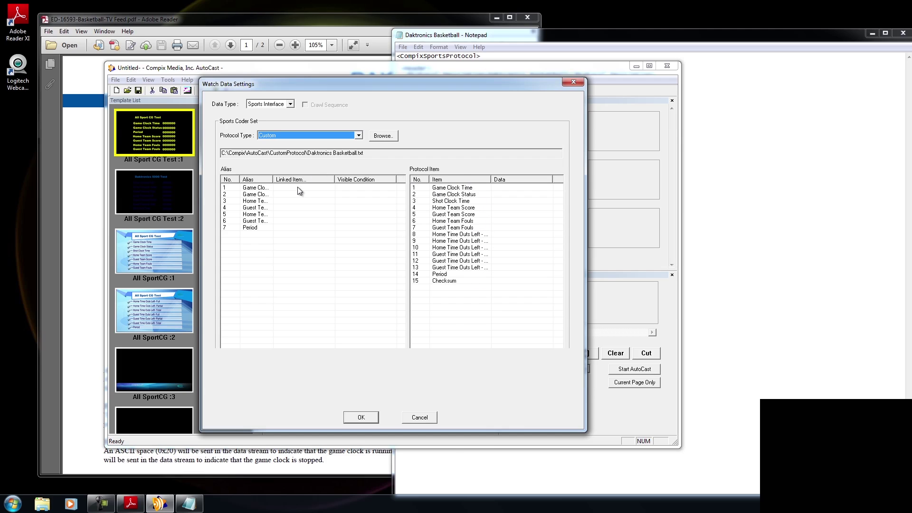
drag(274, 179, 305, 180)
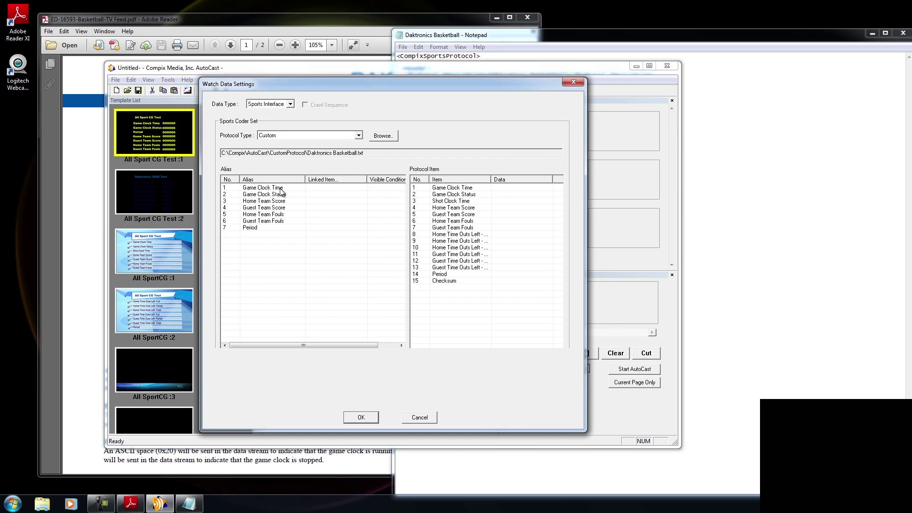
Link the Game Clock Time and Game Clock Status aliases to their matching protocol items
click(283, 188)
click(283, 195)
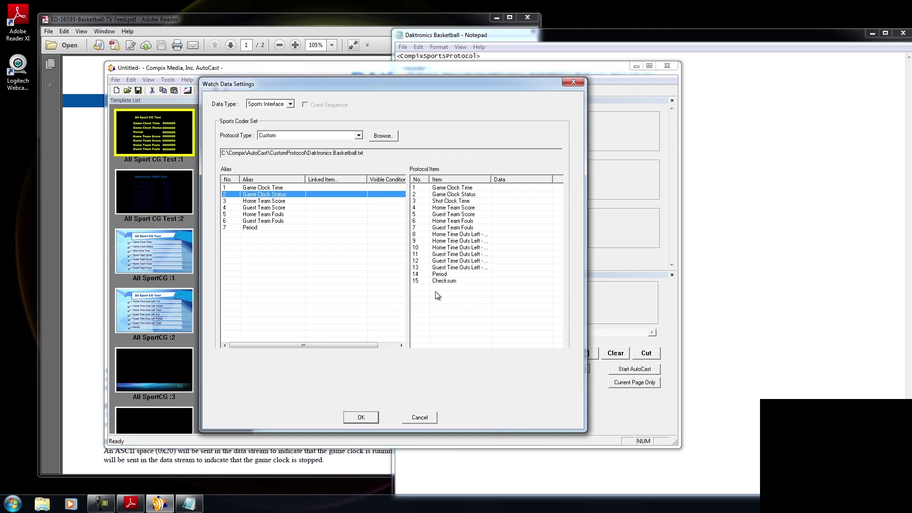
click(717, 134)
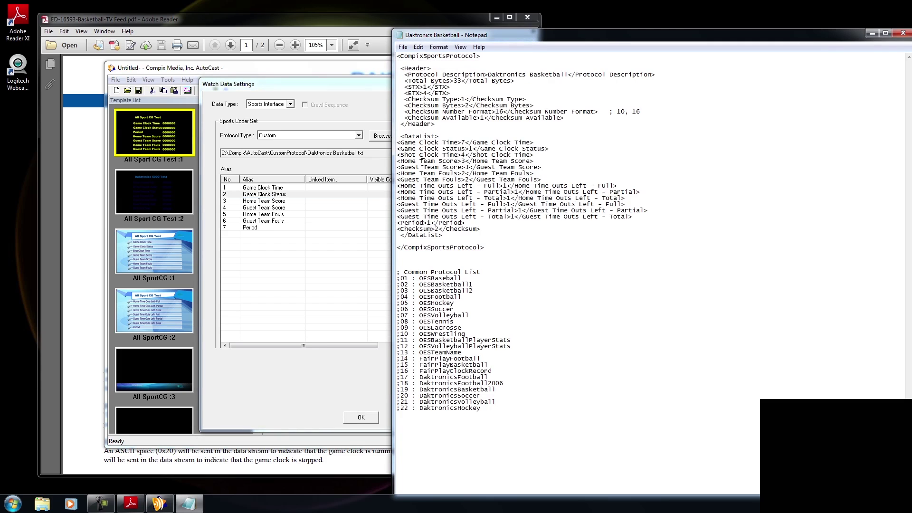
click(354, 264)
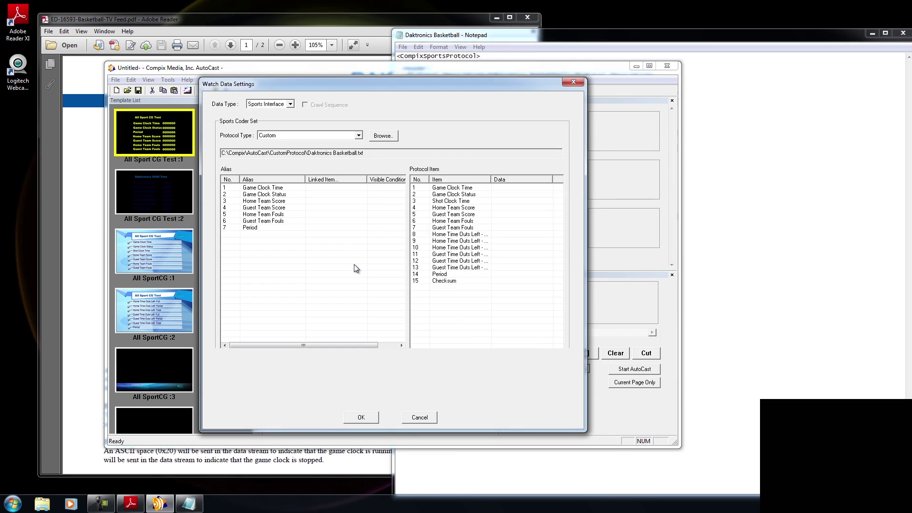
click(496, 187)
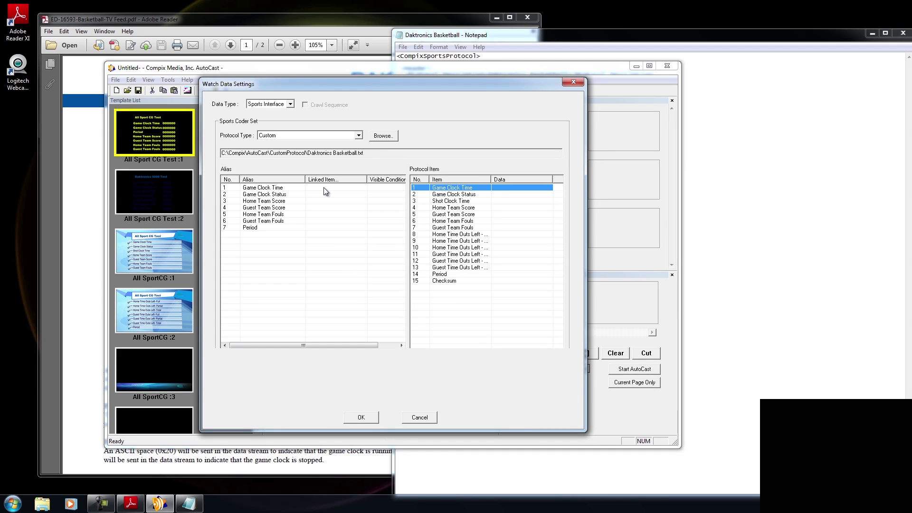
click(329, 189)
double_click(497, 187)
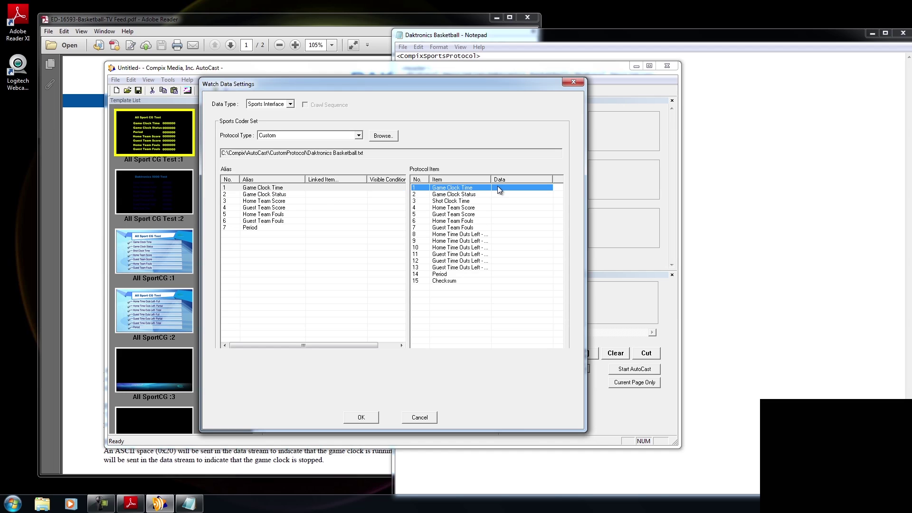
click(321, 192)
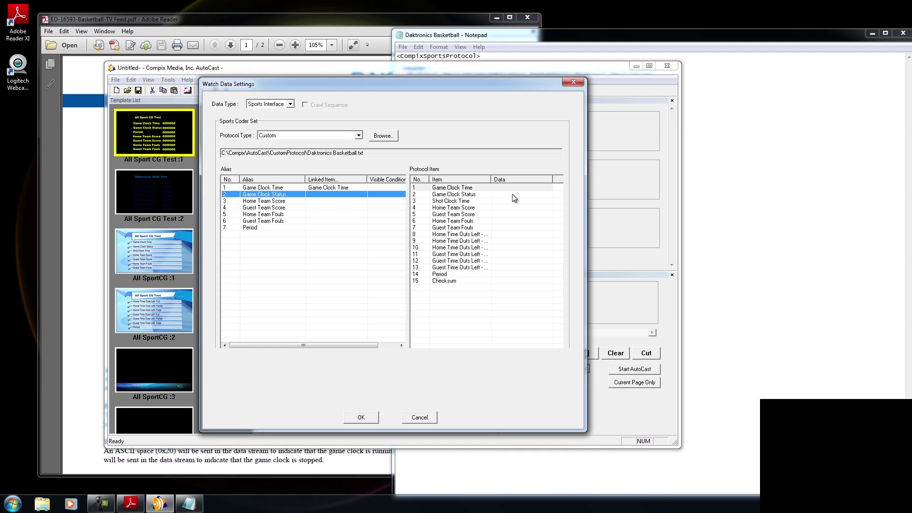
double_click(496, 194)
Link Home Team Score, Guest Team Score and Home Team Fouls aliases to their protocol items
click(329, 202)
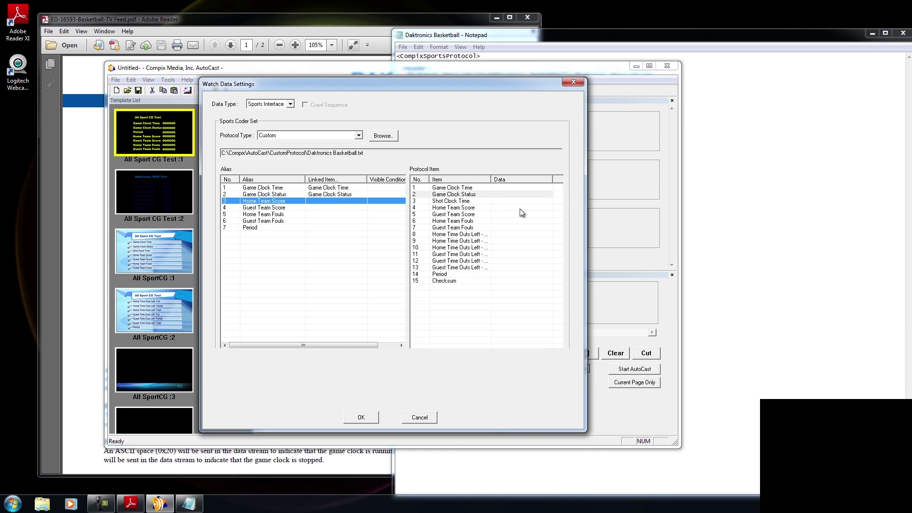
double_click(517, 208)
click(346, 214)
click(343, 206)
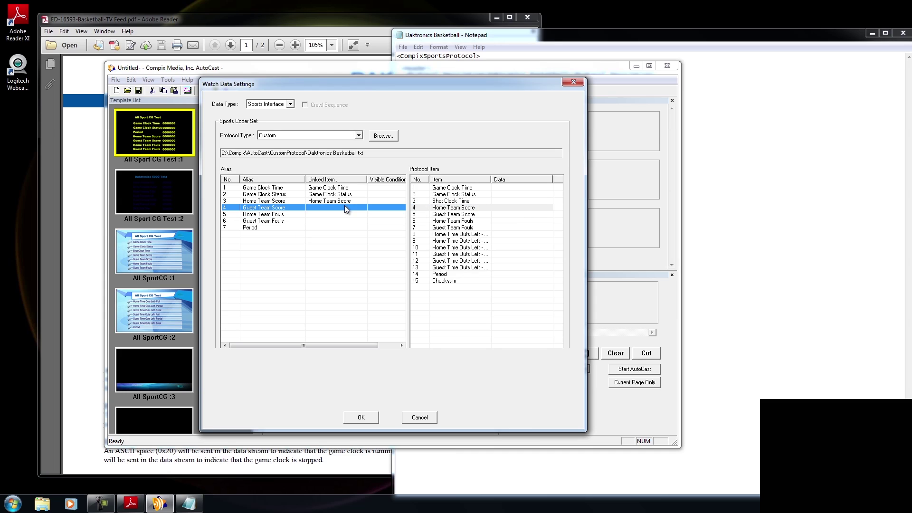
double_click(487, 211)
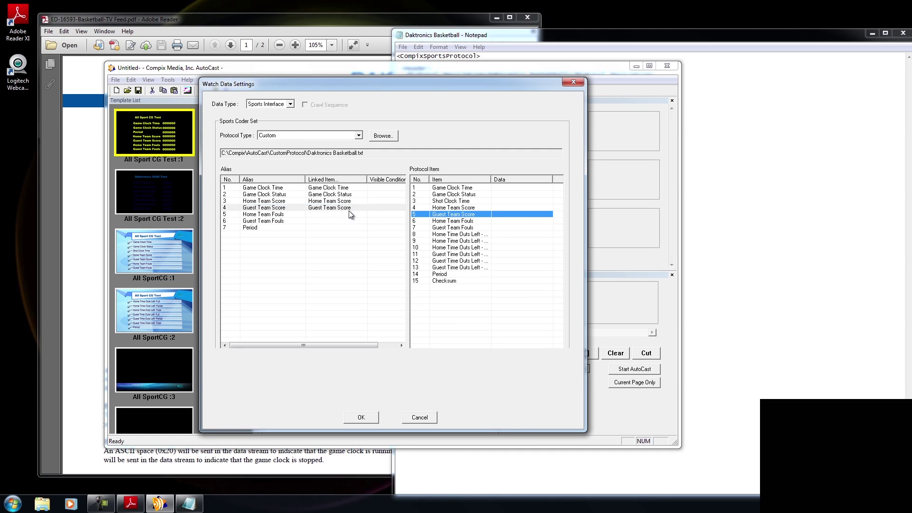
click(348, 210)
click(336, 214)
double_click(489, 222)
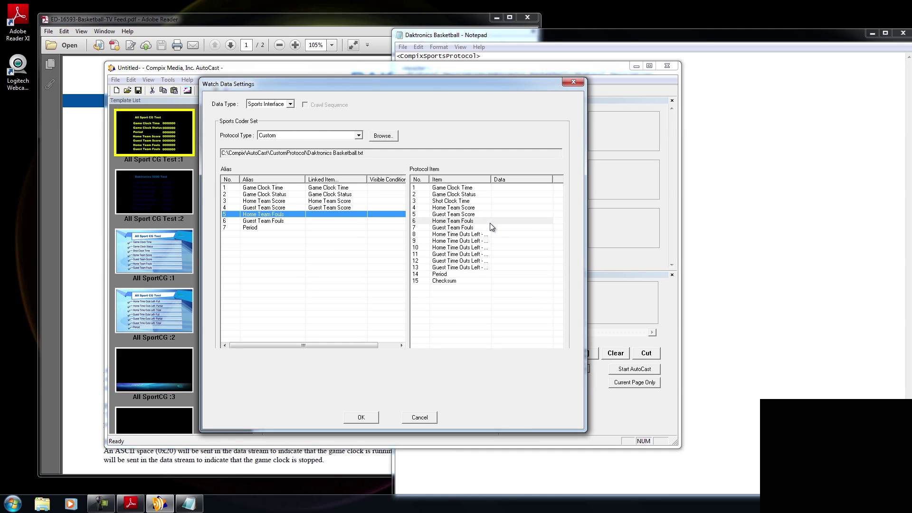
Link Guest Team Fouls and Period to their protocol items and confirm the settings with OK
click(319, 220)
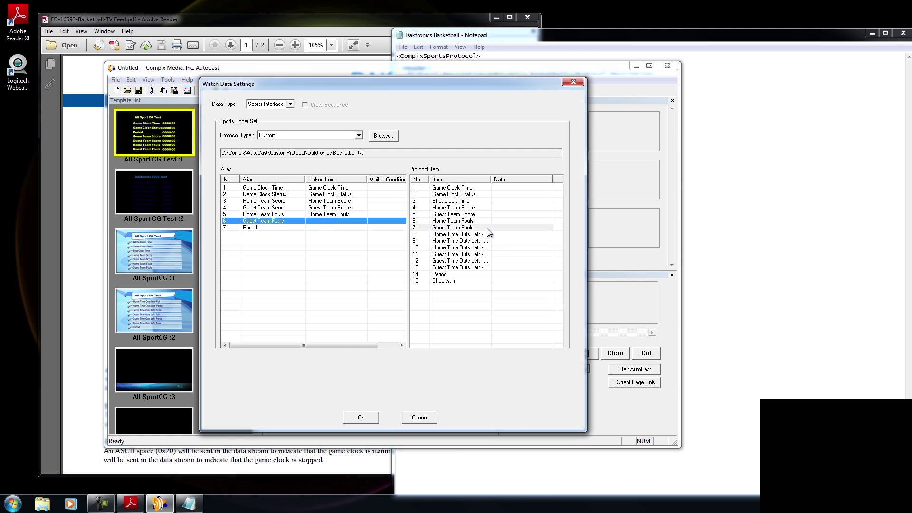
double_click(486, 228)
click(326, 222)
click(325, 227)
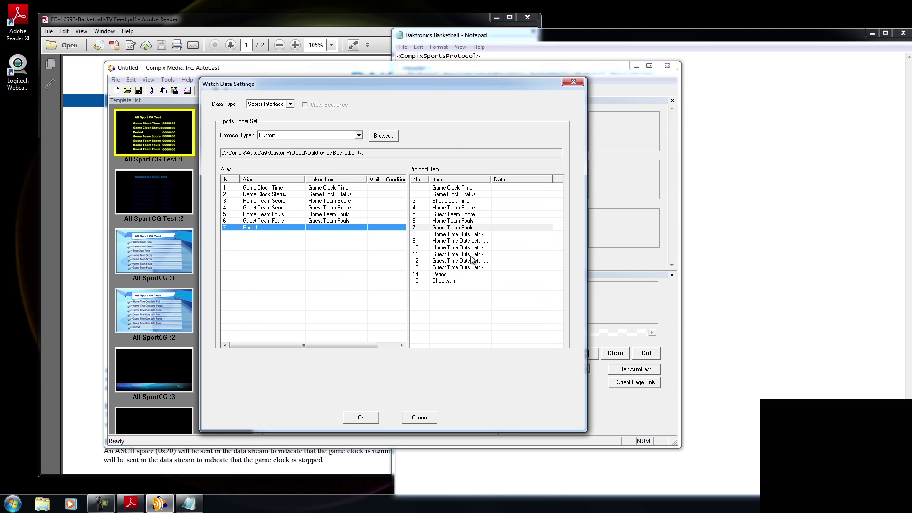
double_click(464, 274)
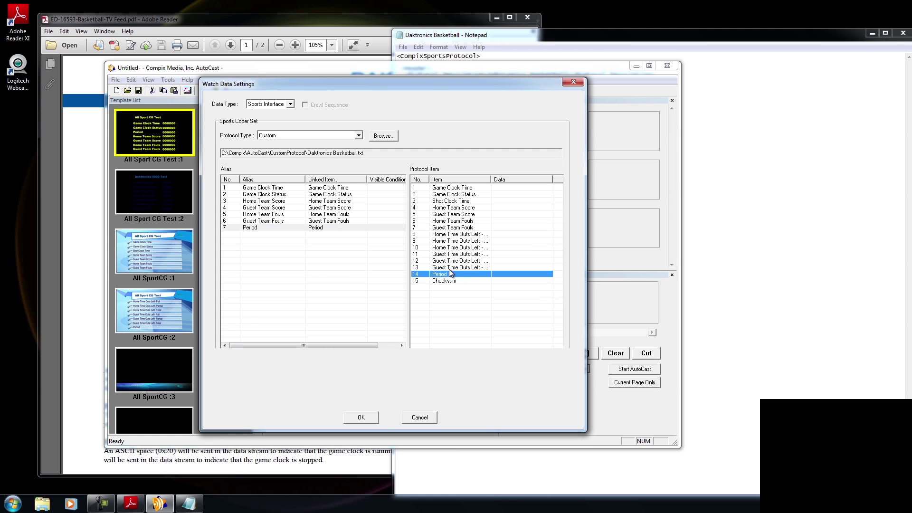
click(357, 420)
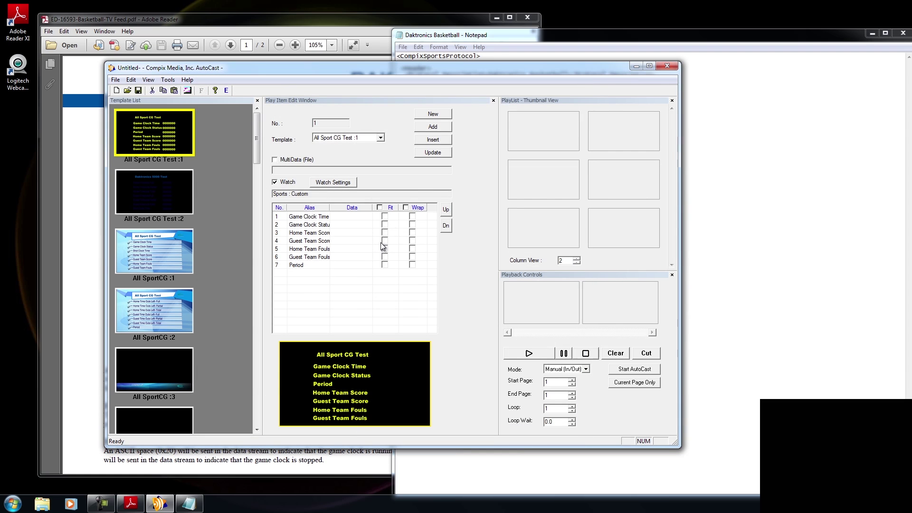
Add the All Sport CG Test page to the playlist and verify live values like the 8:00 clock in Watch Settings
click(443, 128)
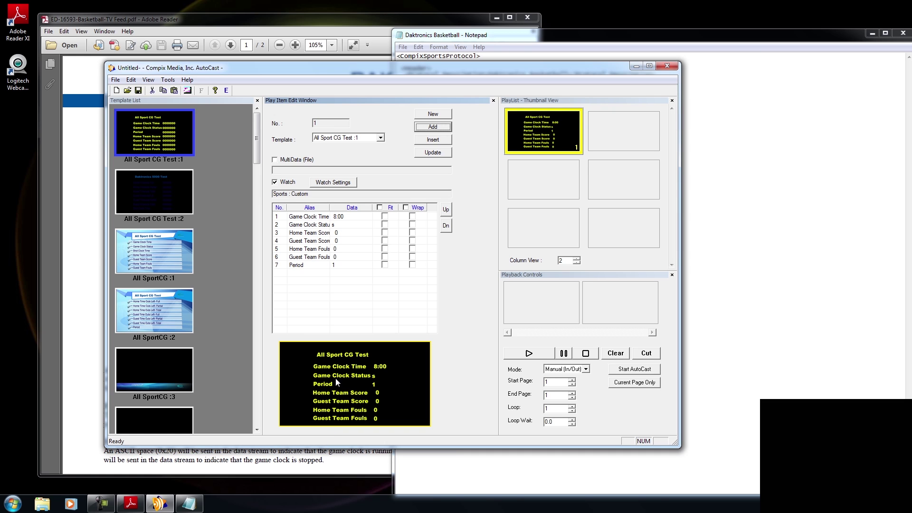
click(344, 186)
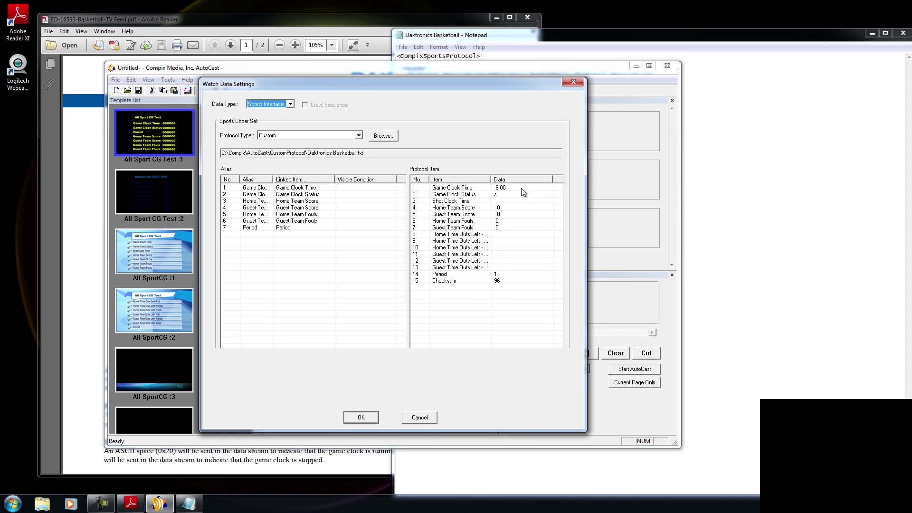
click(435, 415)
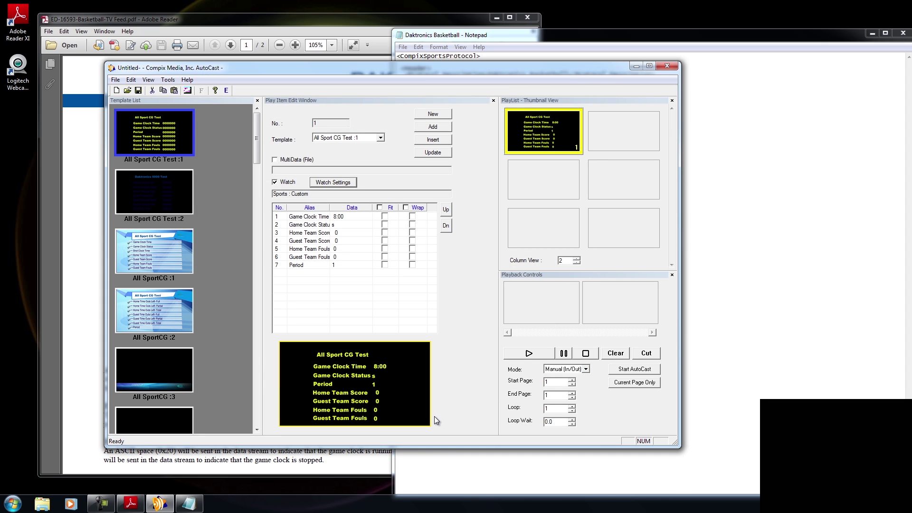
Start AutoCast playback of the page so it plays with live game data
click(634, 369)
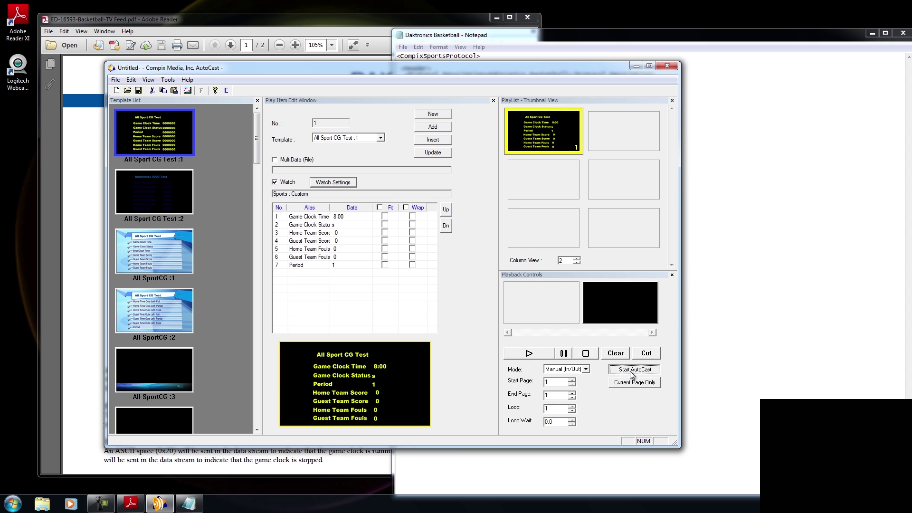